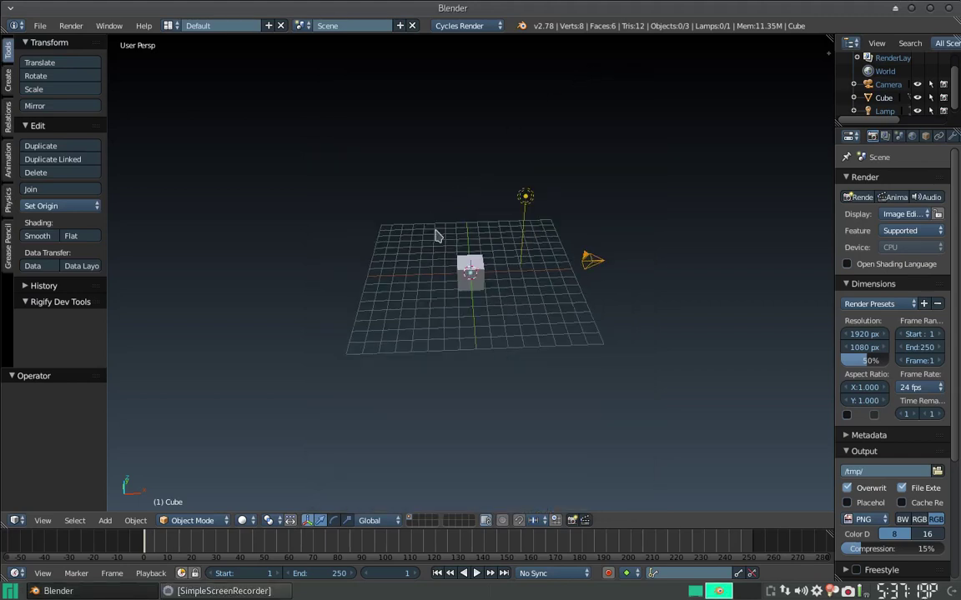
Orbit and zoom around the default scene to get an angled view of the lamp and camera.
scroll(430, 225, down, 4)
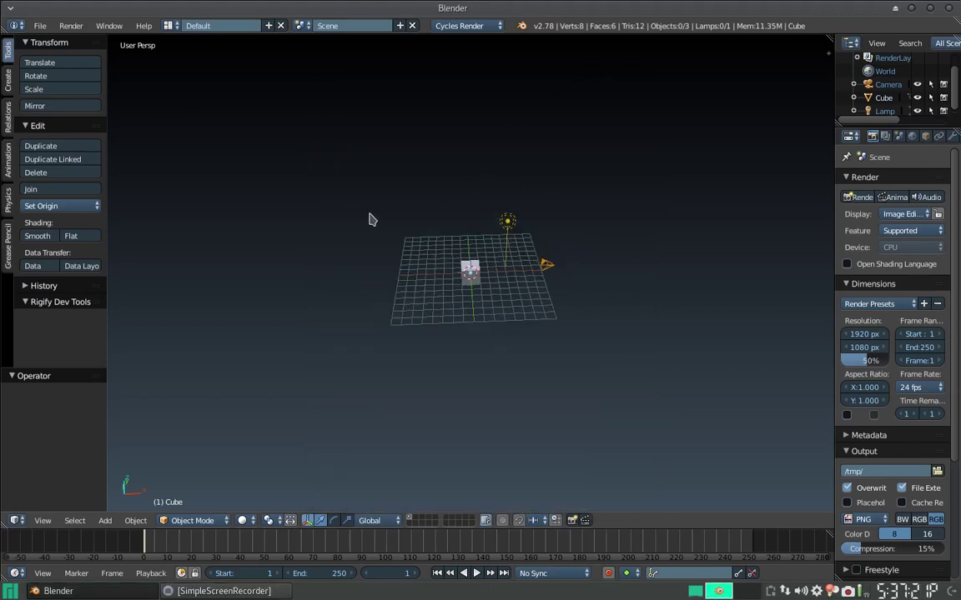
scroll(334, 304, down, 3)
middle_drag(334, 307, 449, 281)
scroll(502, 272, up, 5)
scroll(508, 259, up, 4)
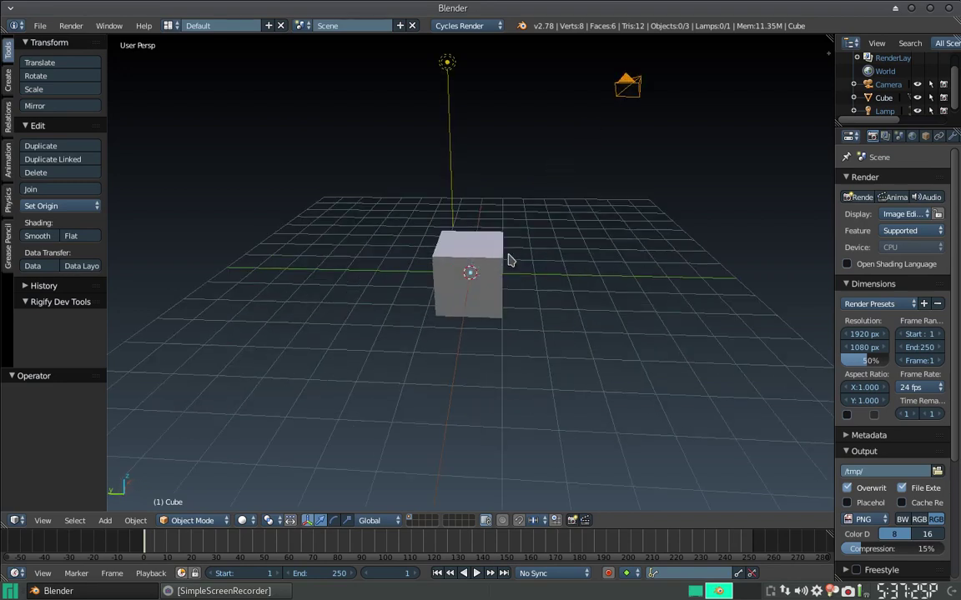
scroll(507, 262, down, 3)
key(KP_1)
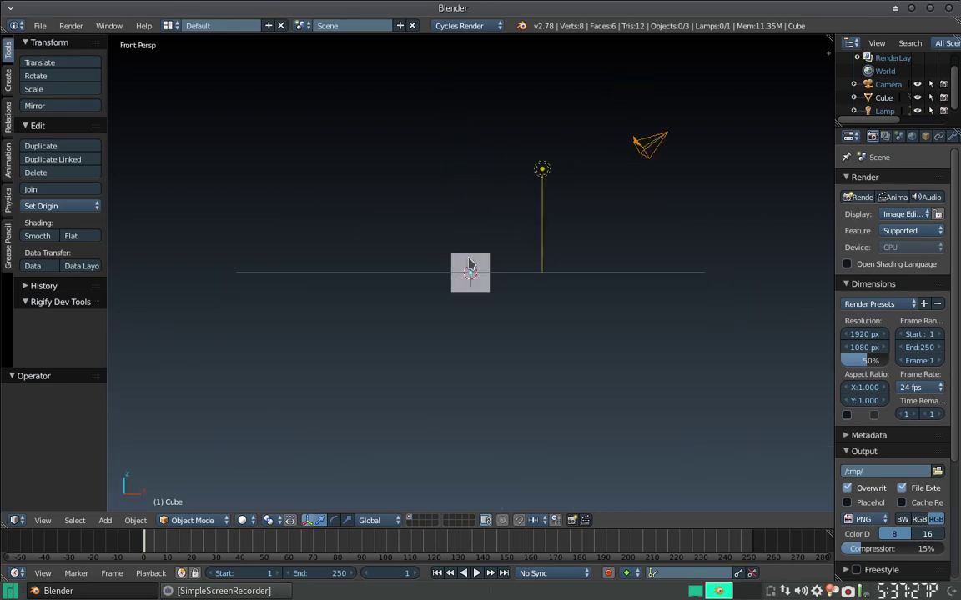
middle_drag(496, 237, 527, 204)
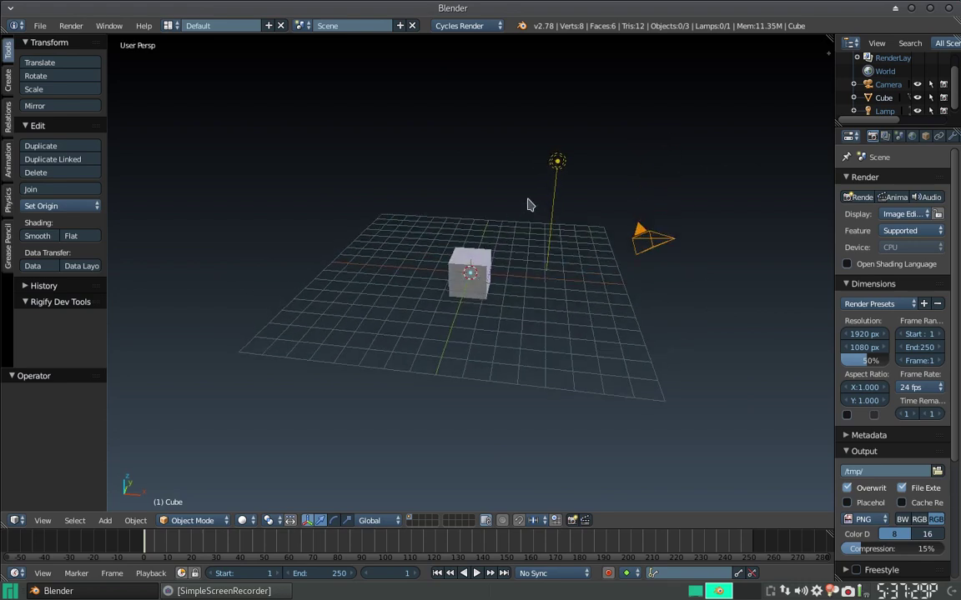
Select the lamp and camera together and delete them, leaving only the cube.
right_click(558, 162)
shift+right_click(648, 241)
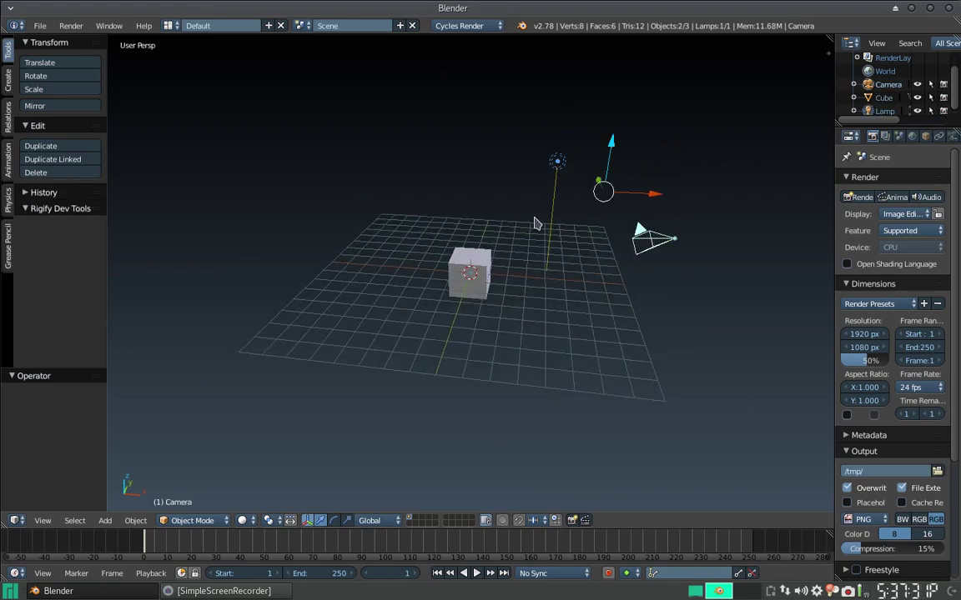
key(Delete)
scroll(496, 274, down, 2)
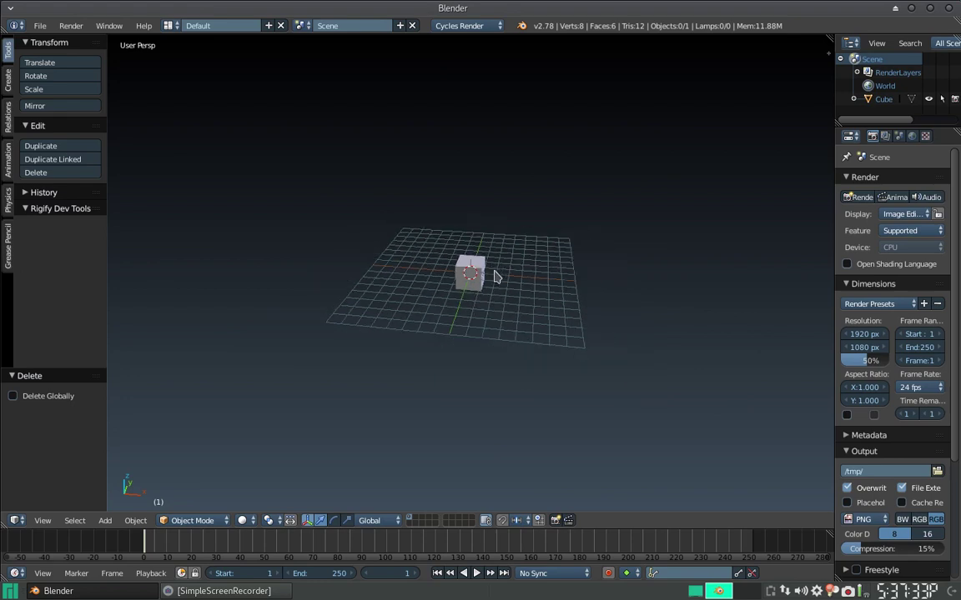
scroll(477, 304, down, 2)
scroll(482, 292, up, 2)
scroll(485, 288, up, 3)
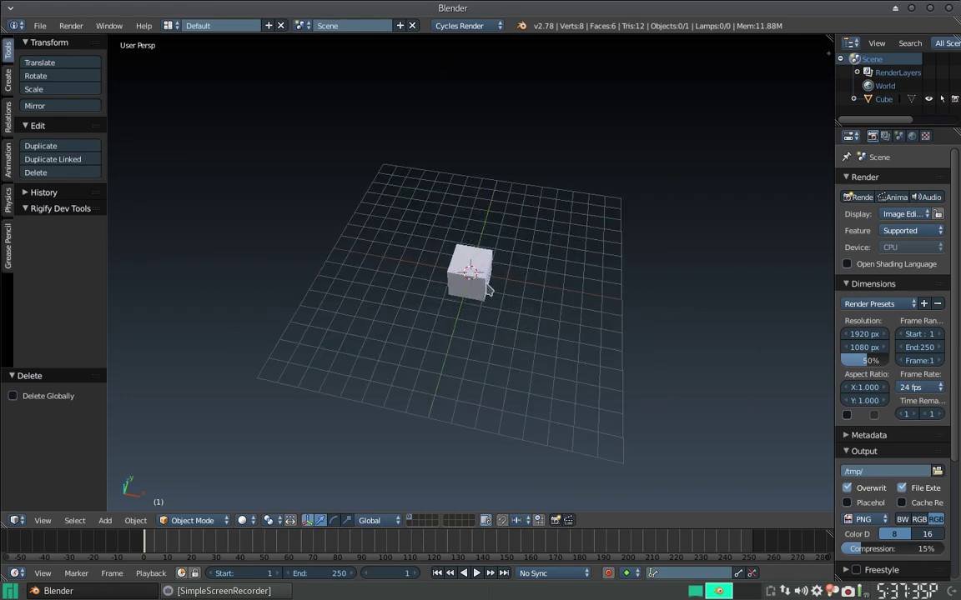
scroll(488, 285, up, 3)
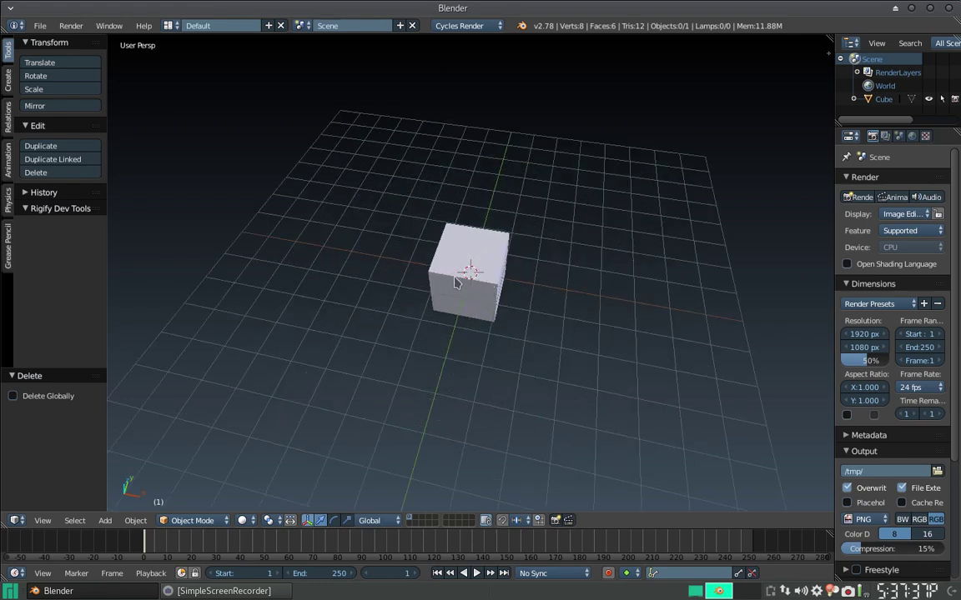
scroll(451, 277, down, 3)
Select the cube and scale it down to 0.5 size.
right_click(457, 275)
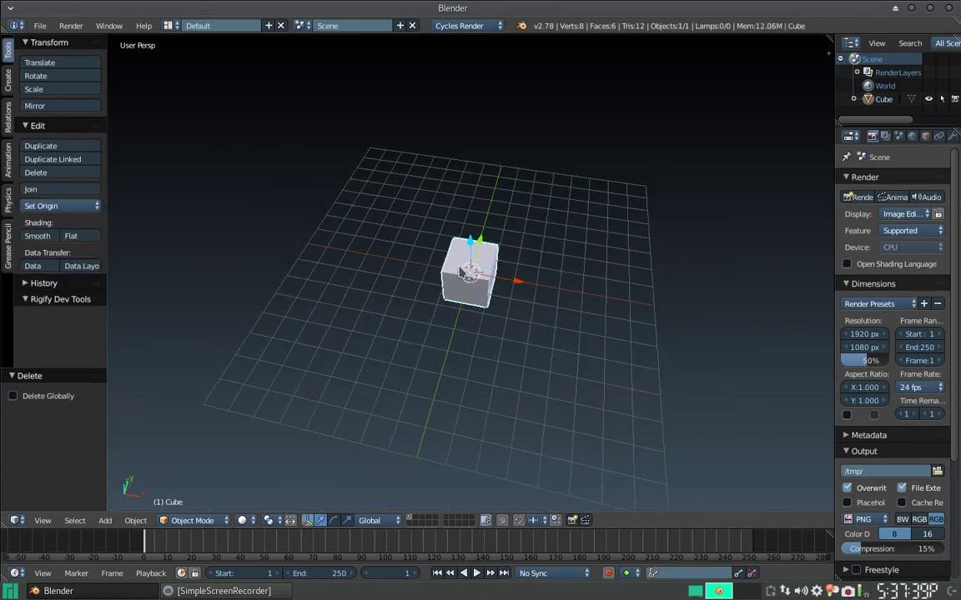
key(s)
click(512, 294)
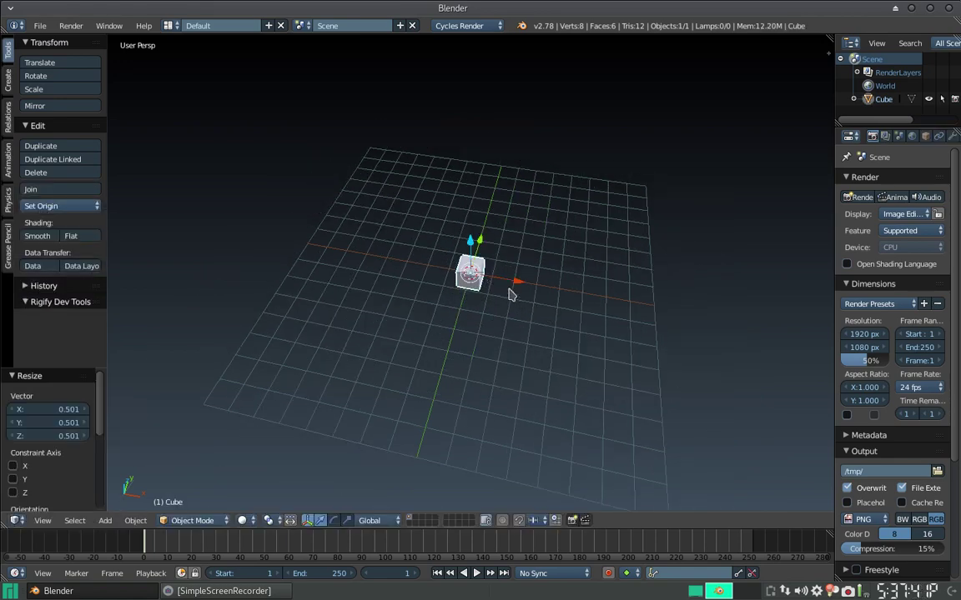
Move the cube 5.561 units left along X, then bring up the Add menu for curves.
key(g)
key(x)
click(400, 280)
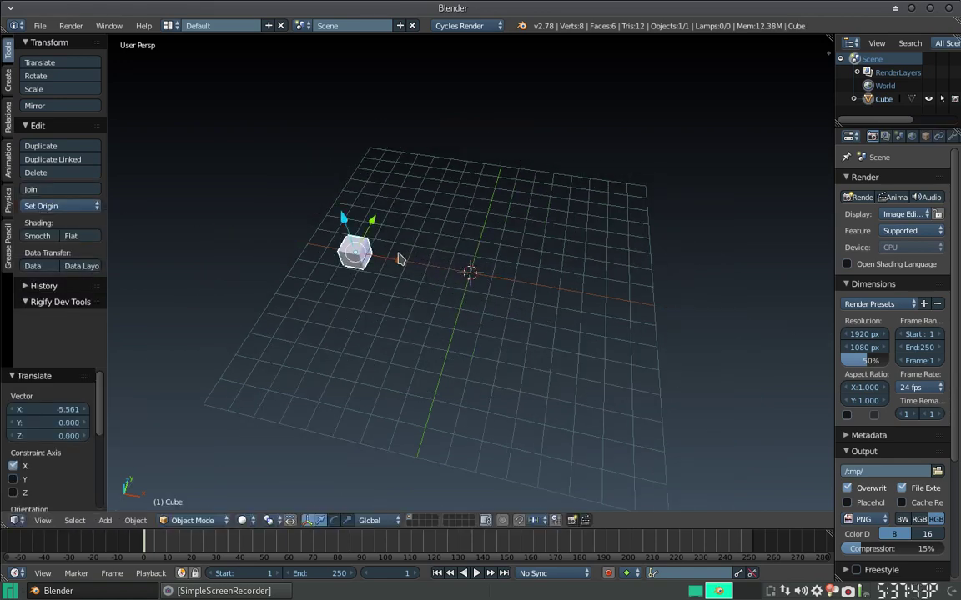
mouse_move(417, 288)
middle_down()
mouse_move(427, 294)
mouse_move(414, 229)
middle_up()
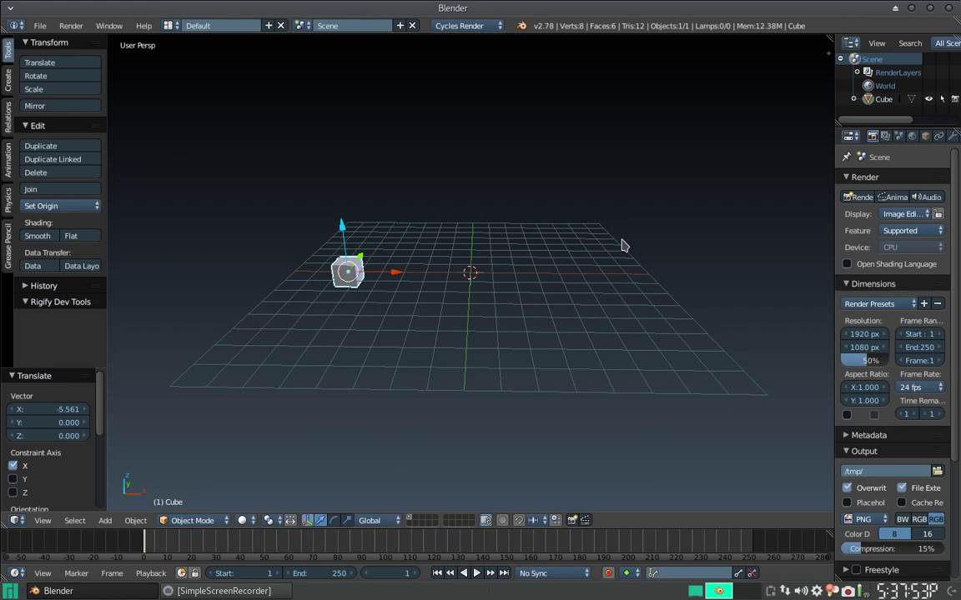
mouse_move(471, 212)
middle_down()
mouse_move(510, 332)
mouse_move(523, 334)
mouse_move(523, 322)
middle_up()
key(shift+a)
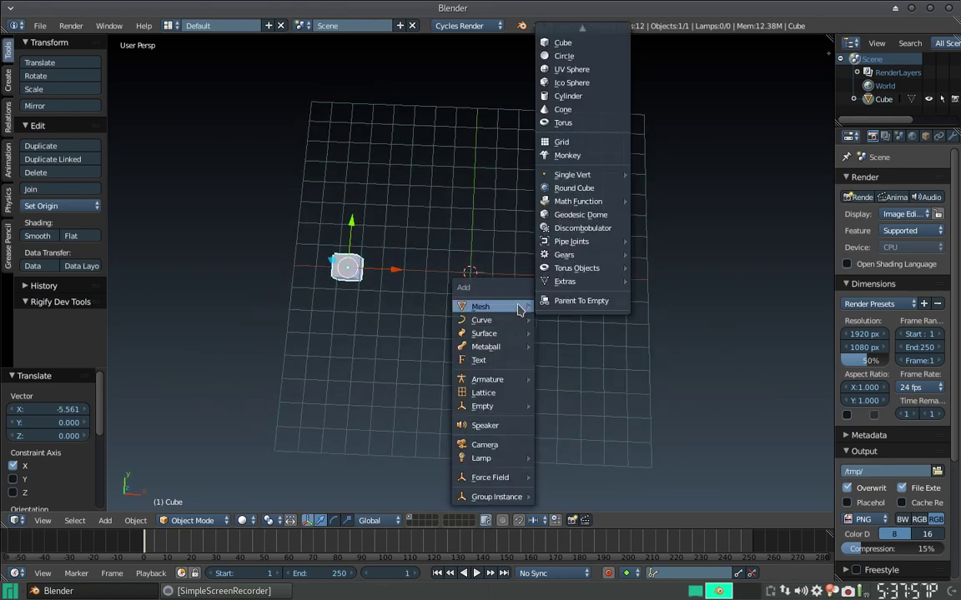
mouse_move(482, 320)
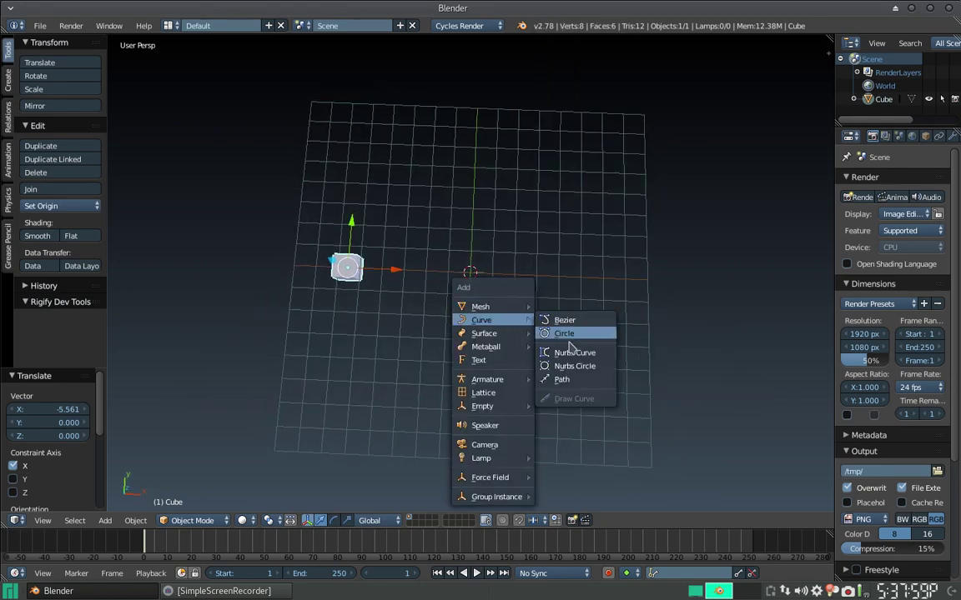
Add a Bezier curve and select its right end point in Edit Mode.
click(560, 321)
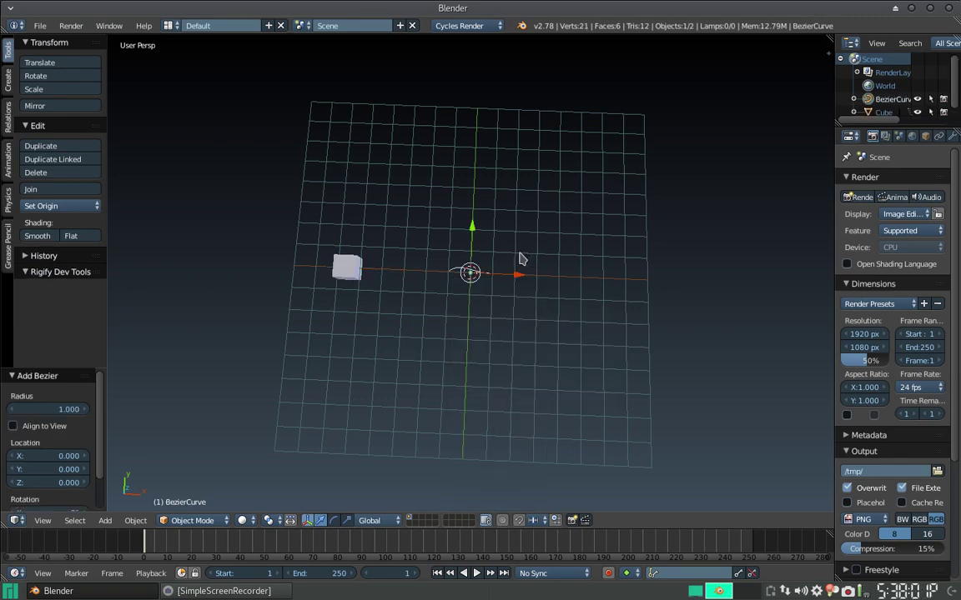
scroll(515, 271, up, 2)
scroll(512, 280, up, 2)
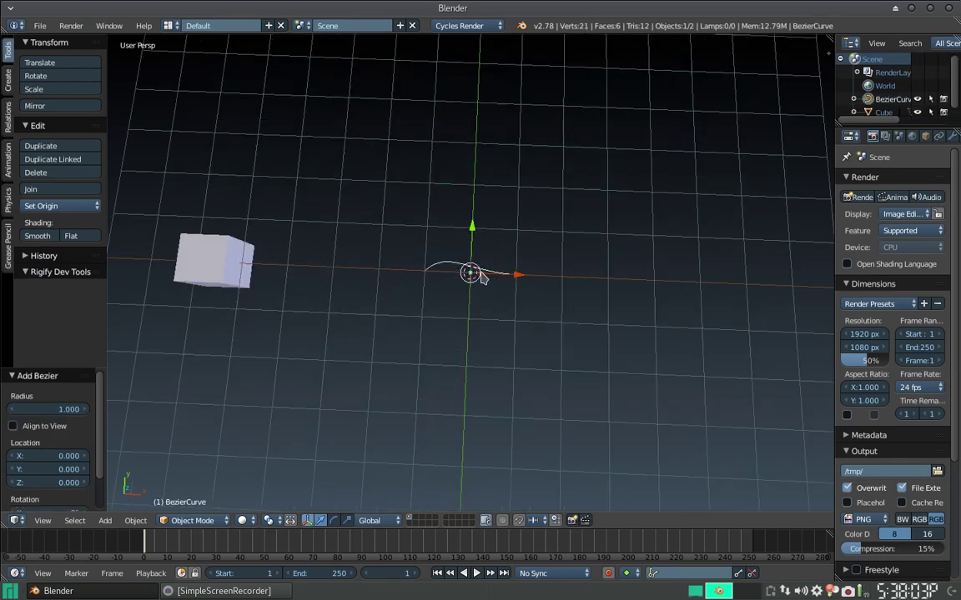
key(Tab)
right_click(515, 275)
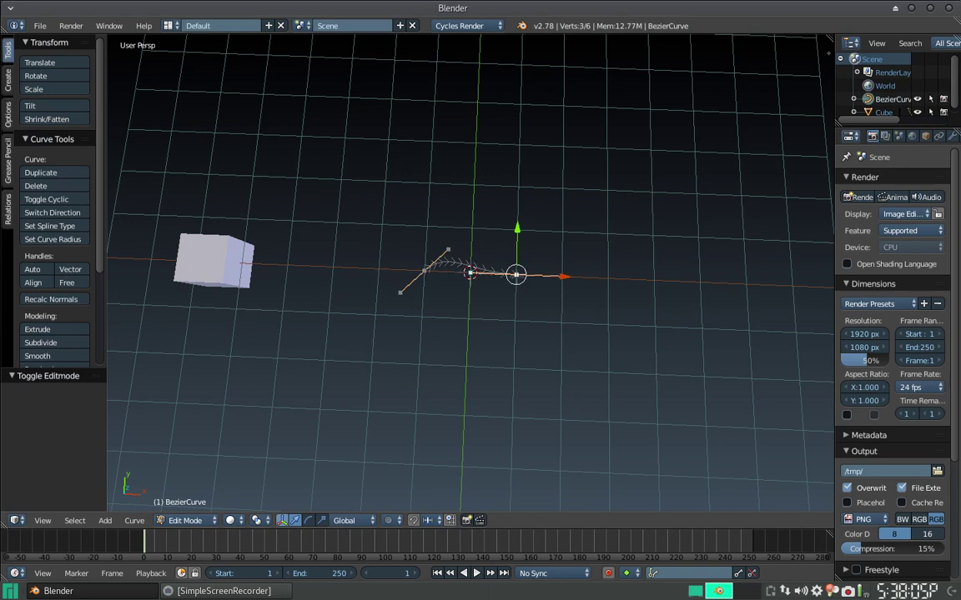
Extrude four new points from the curve end: up-right, down, down-left and far left.
key(e)
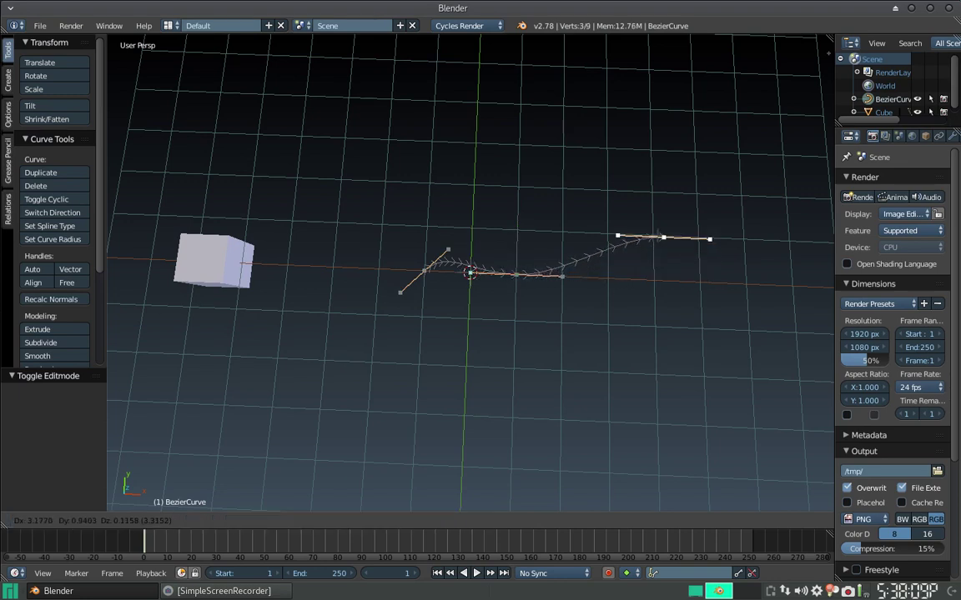
click(660, 222)
key(e)
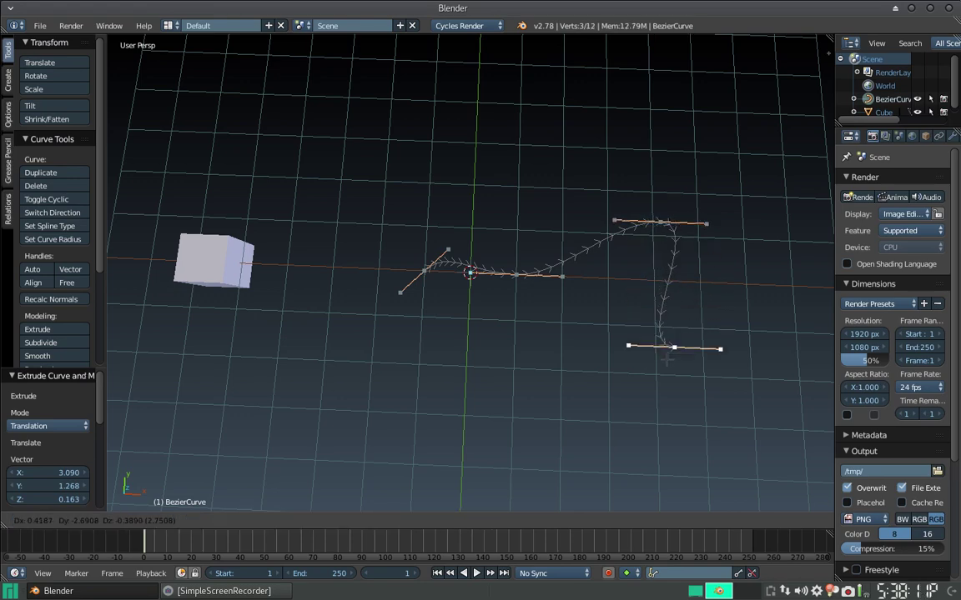
click(660, 400)
key(e)
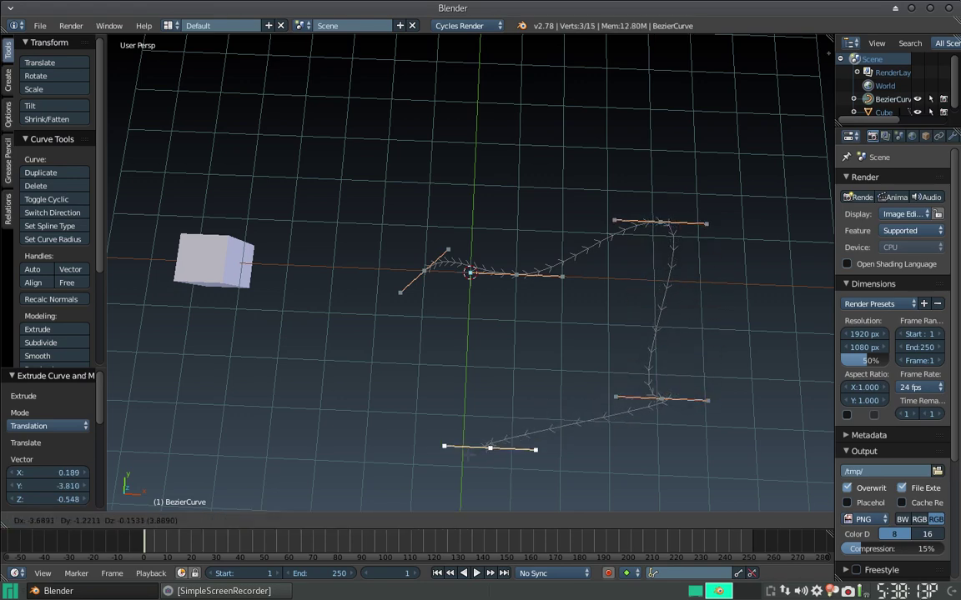
click(443, 463)
key(e)
click(242, 465)
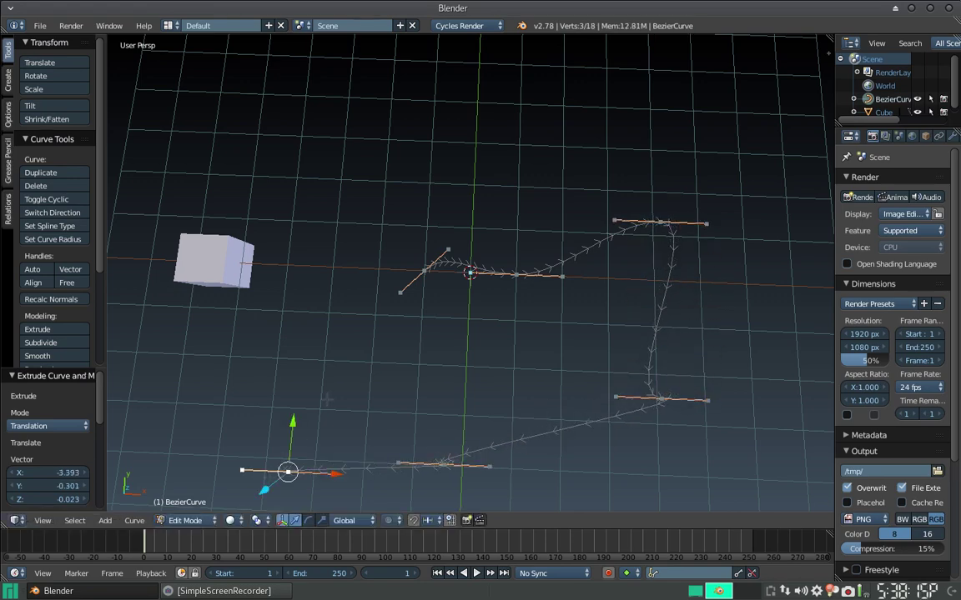
scroll(295, 359, down, 2)
Rotate the handles of the lower middle and right-hand control points, then leave Edit Mode.
right_click(483, 407)
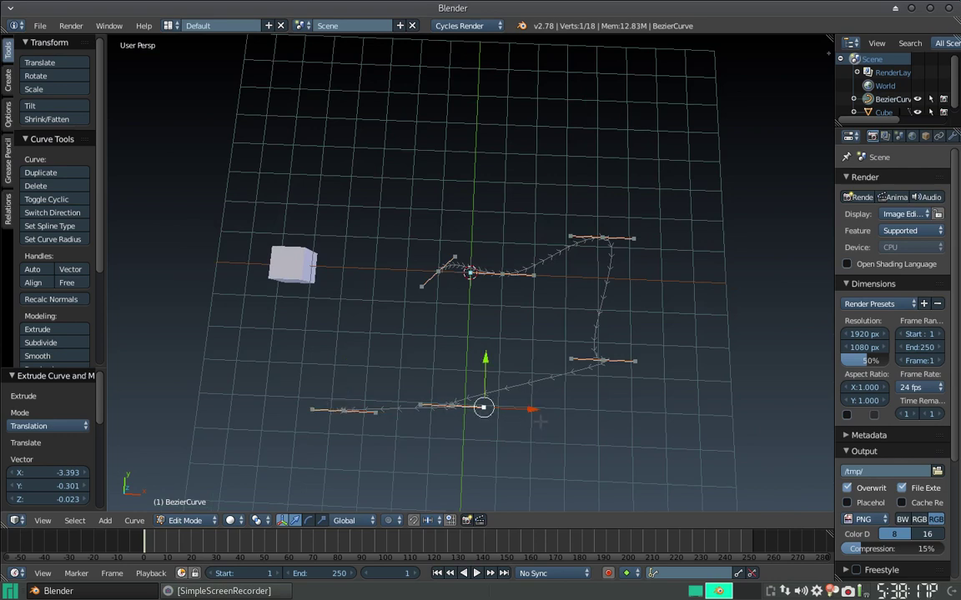
right_click(451, 406)
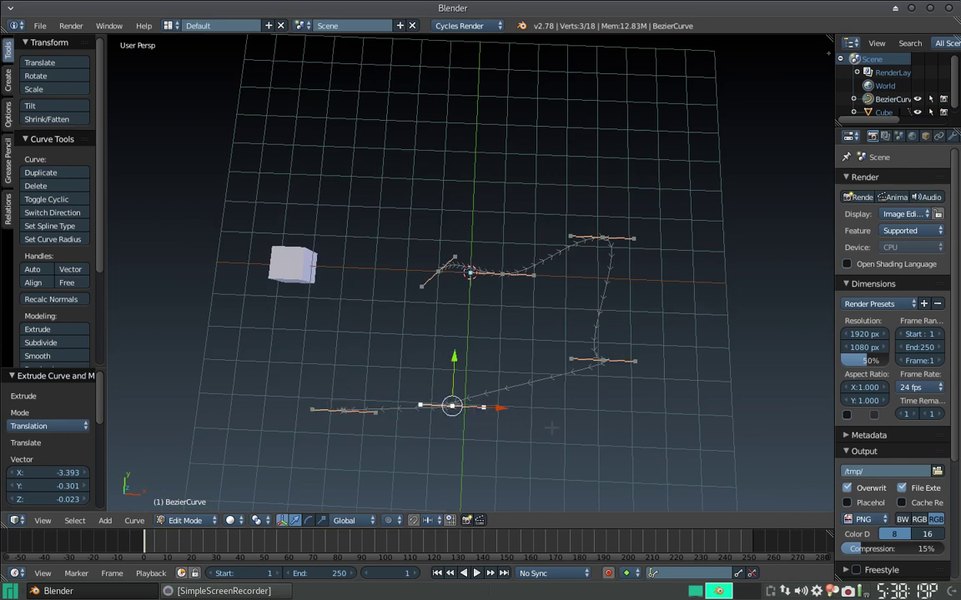
key(r)
click(606, 327)
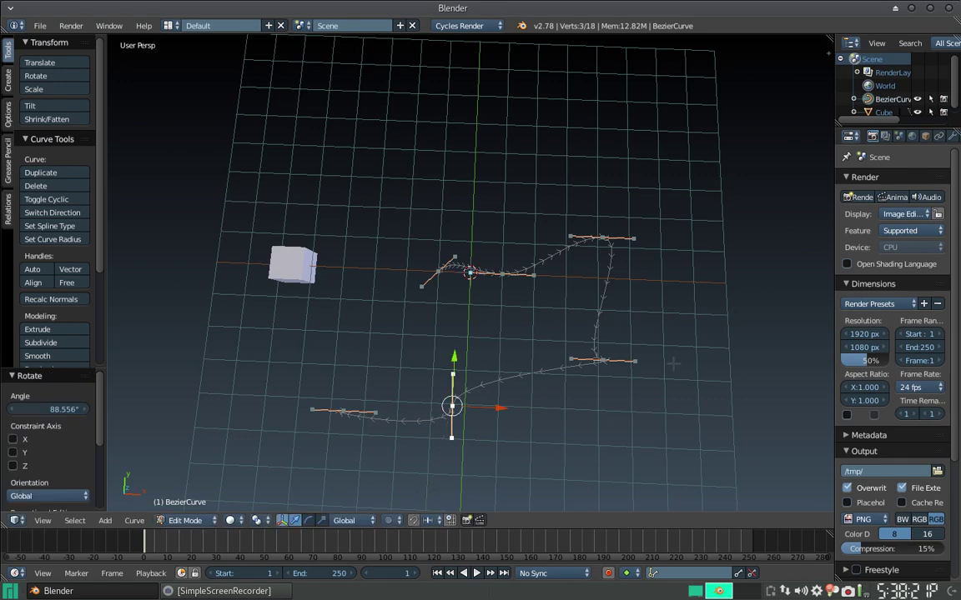
right_click(602, 360)
key(r)
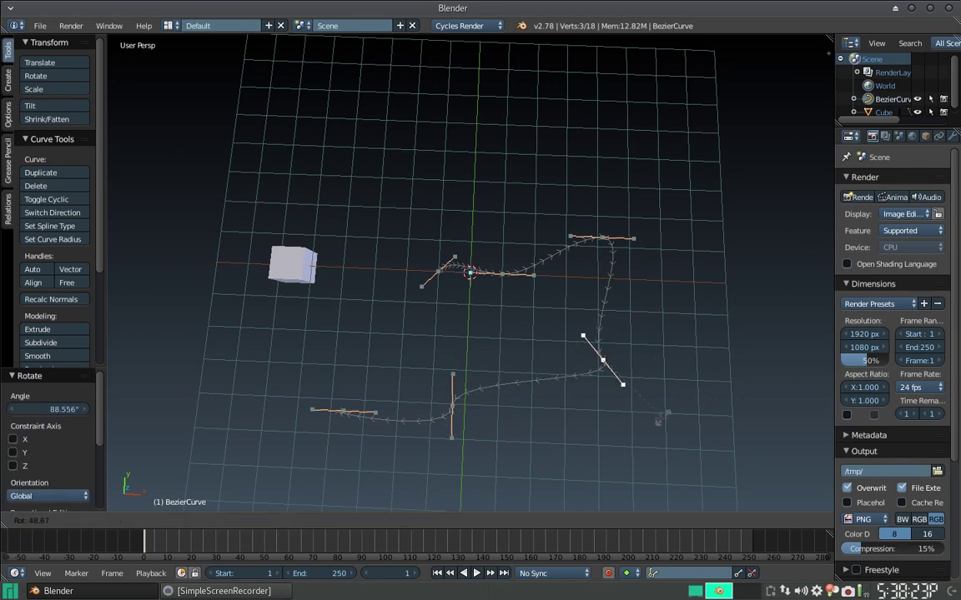
click(618, 344)
scroll(619, 344, down, 3)
mouse_move(619, 345)
middle_down()
mouse_move(568, 304)
mouse_move(568, 283)
middle_up()
key(Tab)
mouse_move(515, 313)
middle_down()
mouse_move(515, 300)
mouse_move(496, 322)
mouse_move(508, 298)
mouse_move(509, 313)
middle_up()
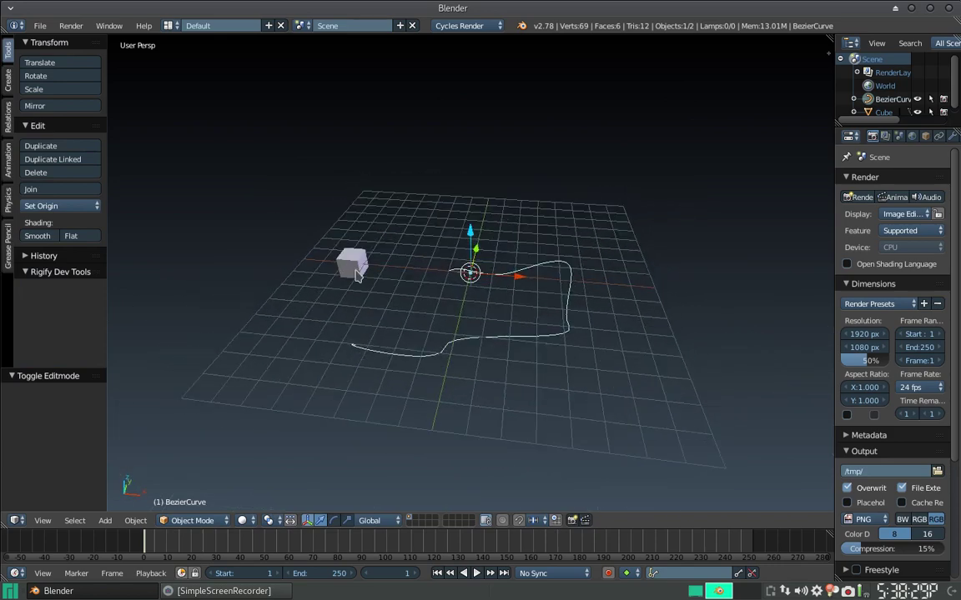
Select the cube and open the Add Object Constraint menu on its Object Constraints tab.
right_click(352, 263)
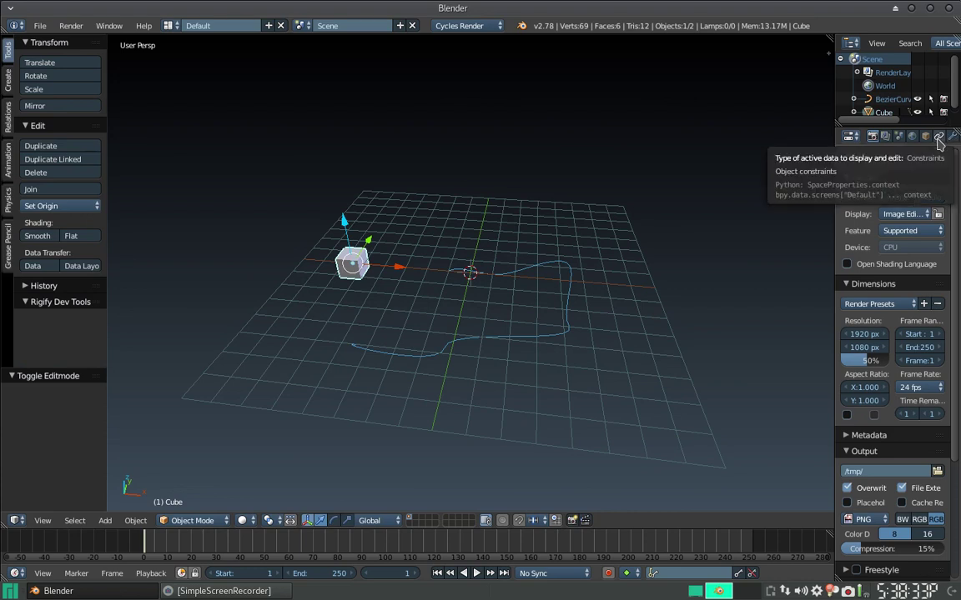
click(938, 136)
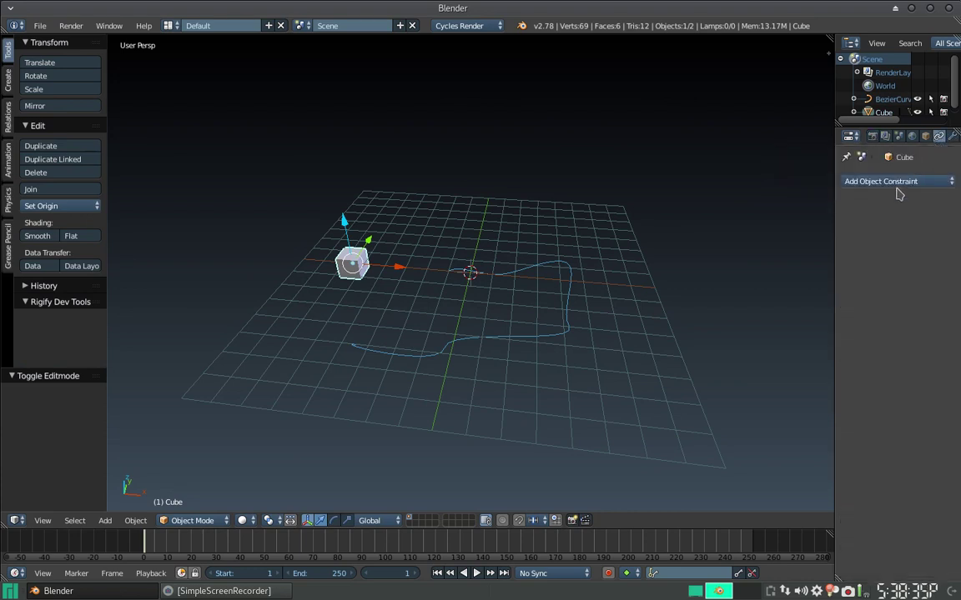
scroll(906, 140, down, 2)
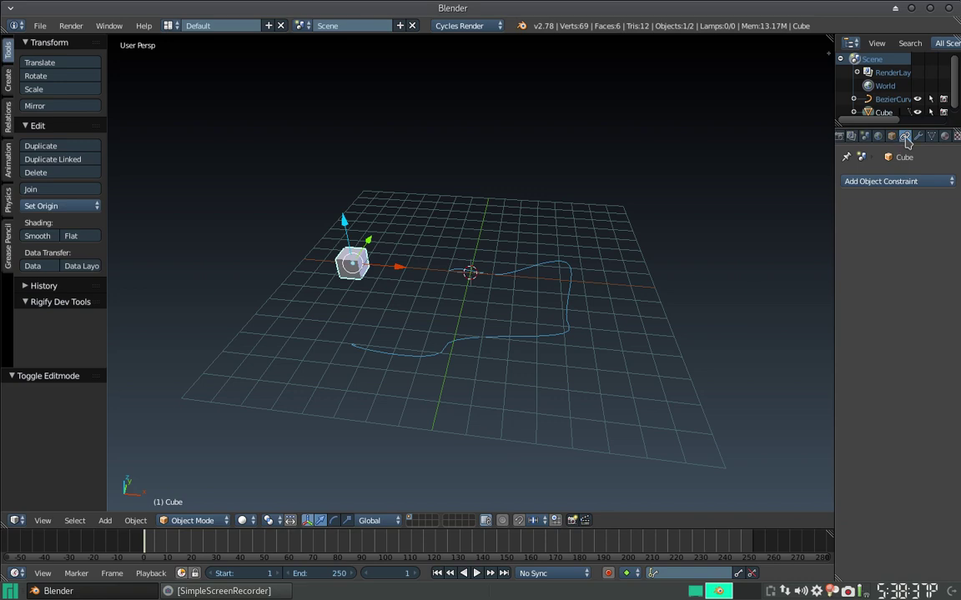
click(894, 182)
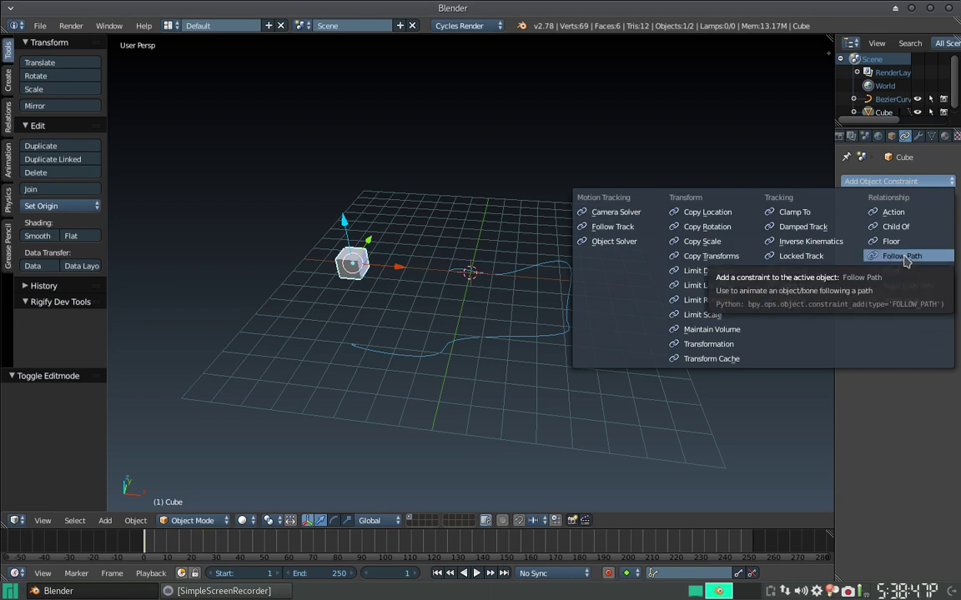
Add a Follow Path constraint to the cube.
click(907, 261)
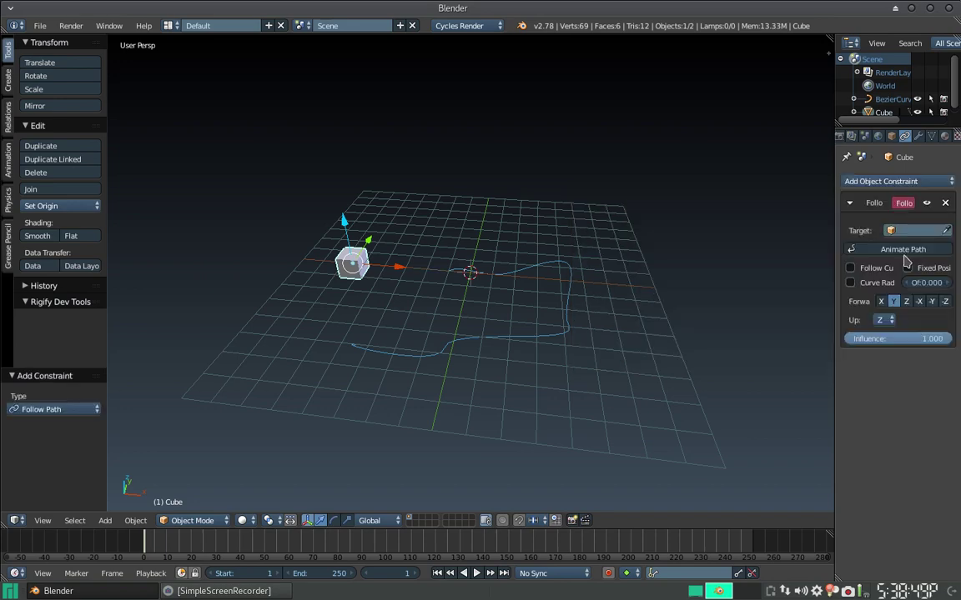
mouse_move(491, 251)
middle_down()
mouse_move(476, 307)
mouse_move(481, 347)
mouse_move(632, 349)
middle_up()
scroll(471, 287, up, 3)
scroll(467, 277, up, 3)
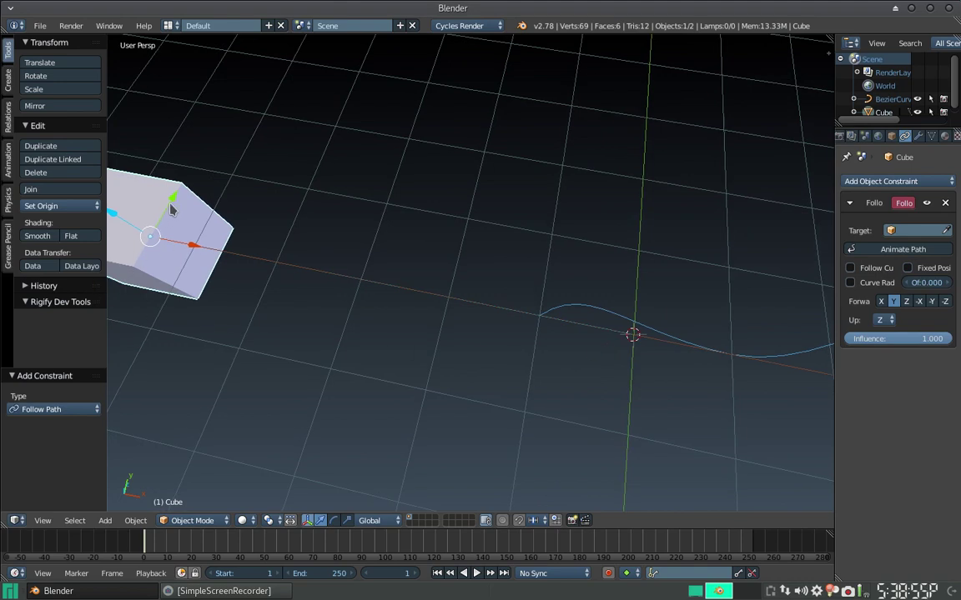
Shift the cube 0.339 units along its Y axis.
drag(170, 208, 187, 185)
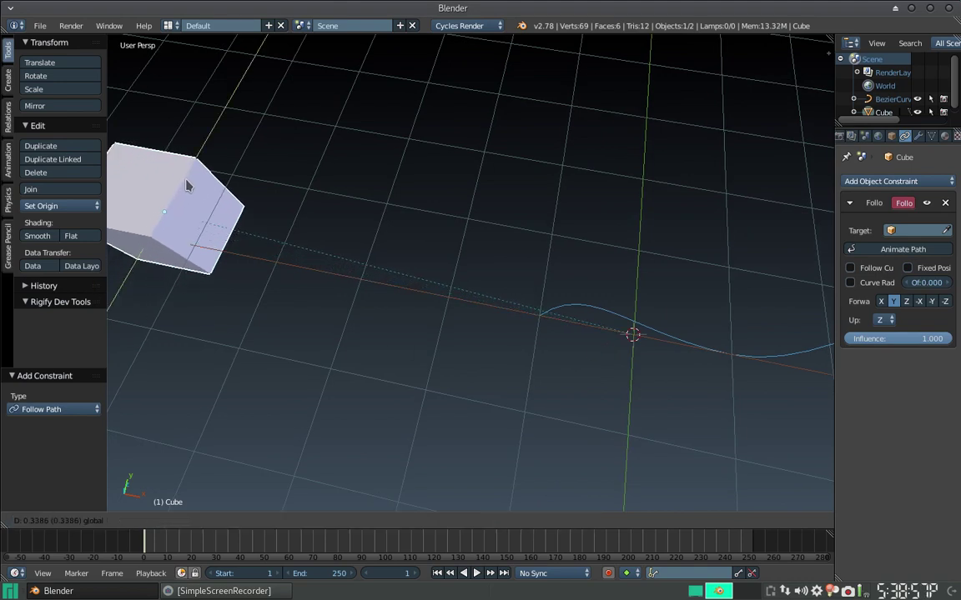
scroll(452, 254, up, 2)
scroll(452, 250, up, 3)
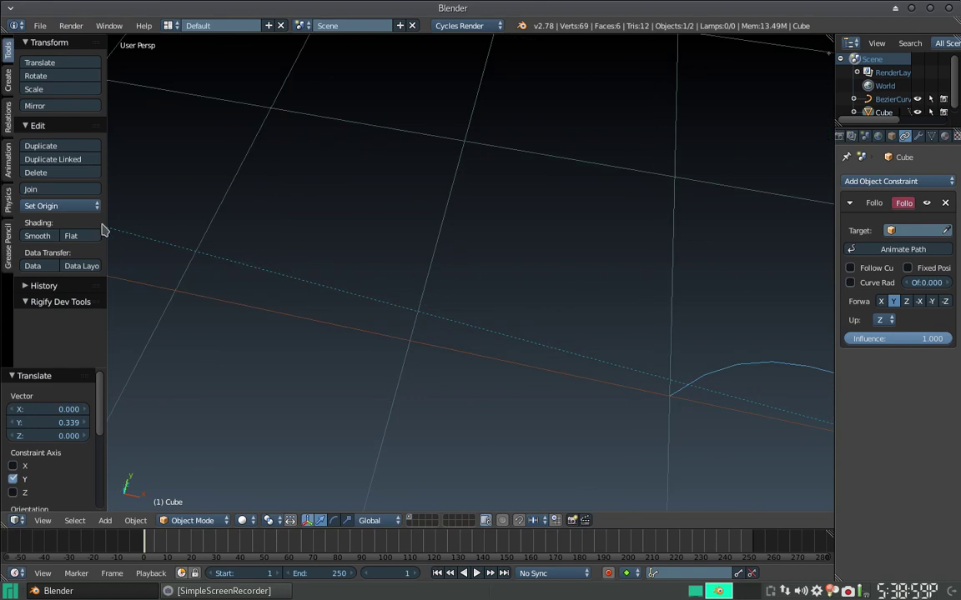
scroll(182, 253, down, 2)
scroll(131, 206, down, 1)
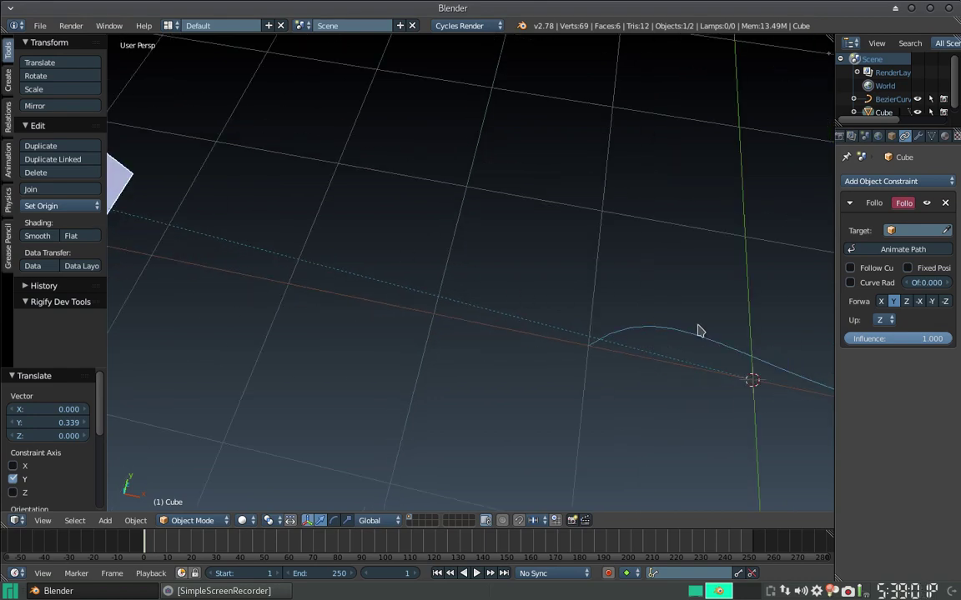
scroll(700, 331, up, 3)
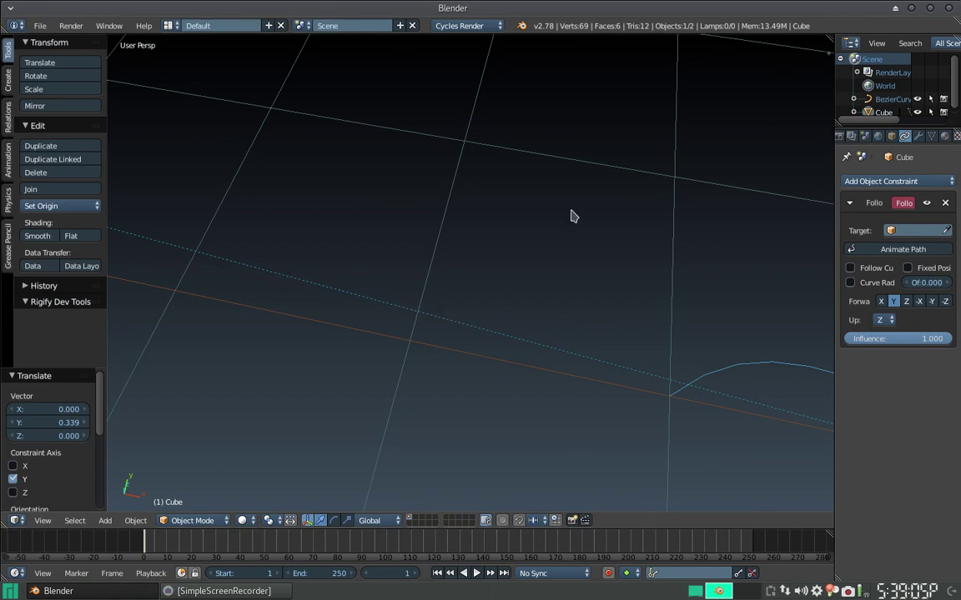
scroll(567, 250, down, 3)
scroll(592, 281, down, 1)
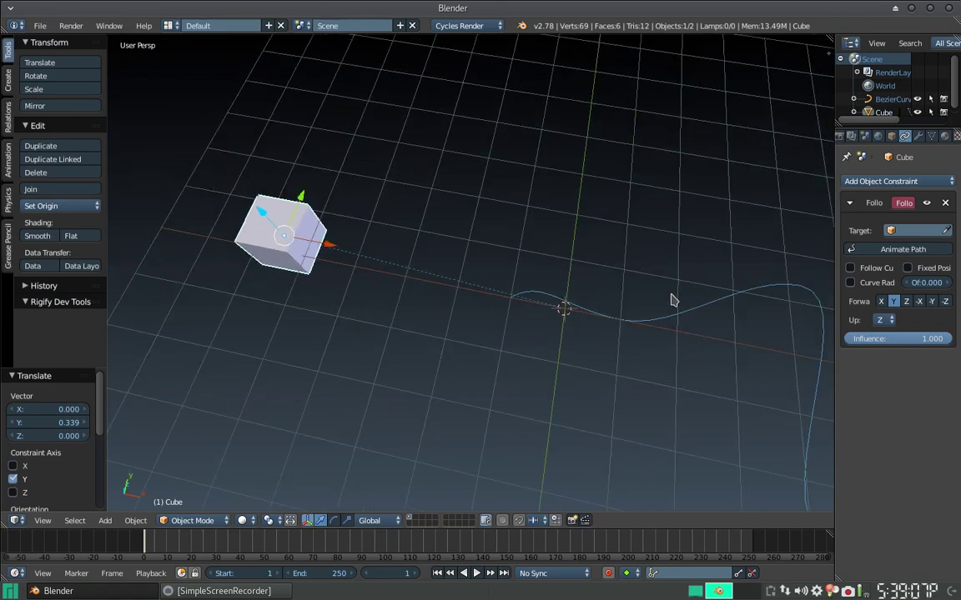
mouse_move(671, 300)
middle_down()
mouse_move(666, 210)
mouse_move(686, 315)
mouse_move(664, 315)
middle_up()
scroll(665, 315, up, 2)
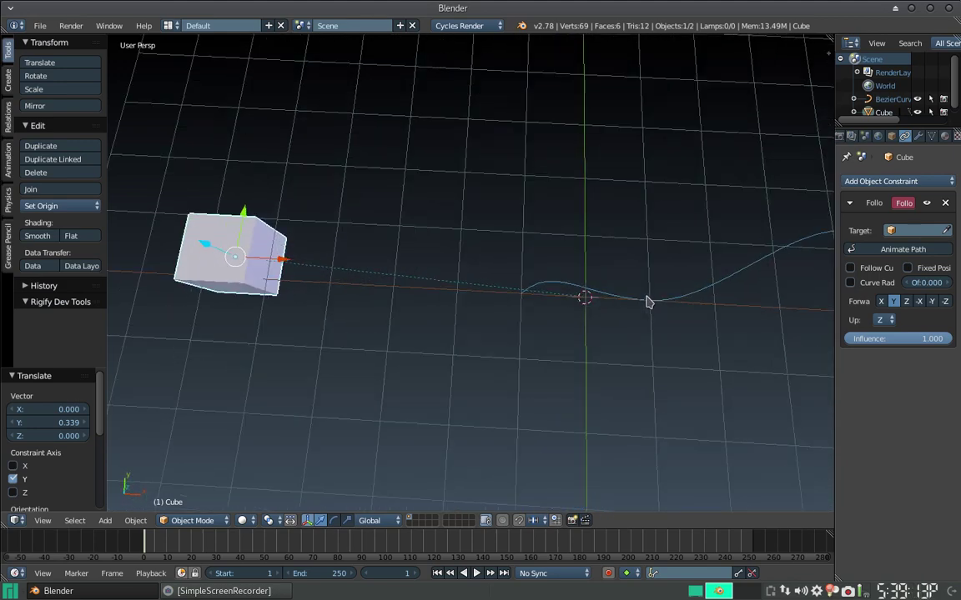
mouse_move(649, 302)
middle_down()
mouse_move(611, 316)
mouse_move(572, 292)
mouse_move(607, 297)
middle_up()
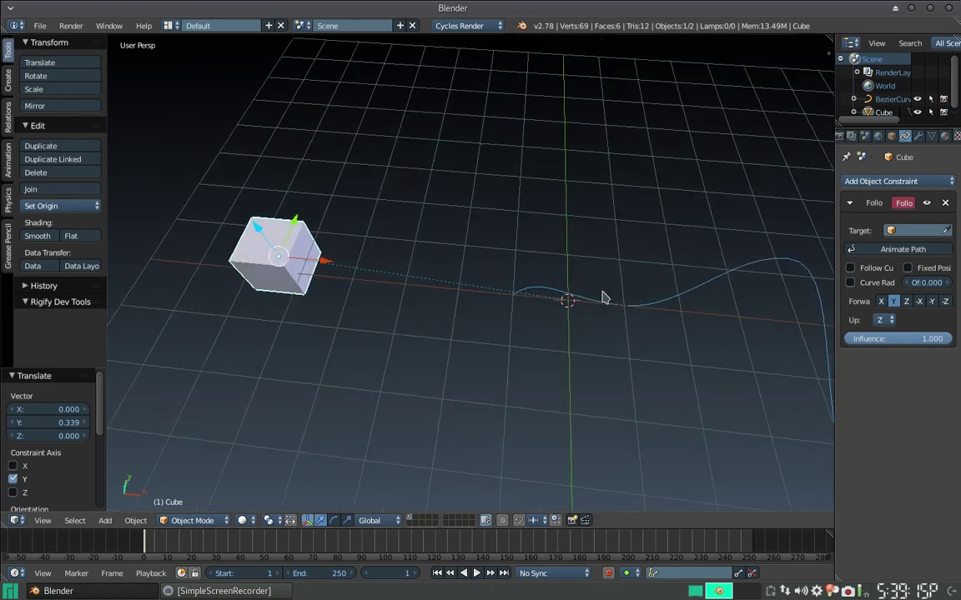
Open and close the constraint's Target object list, then reframe the view from higher up.
click(889, 232)
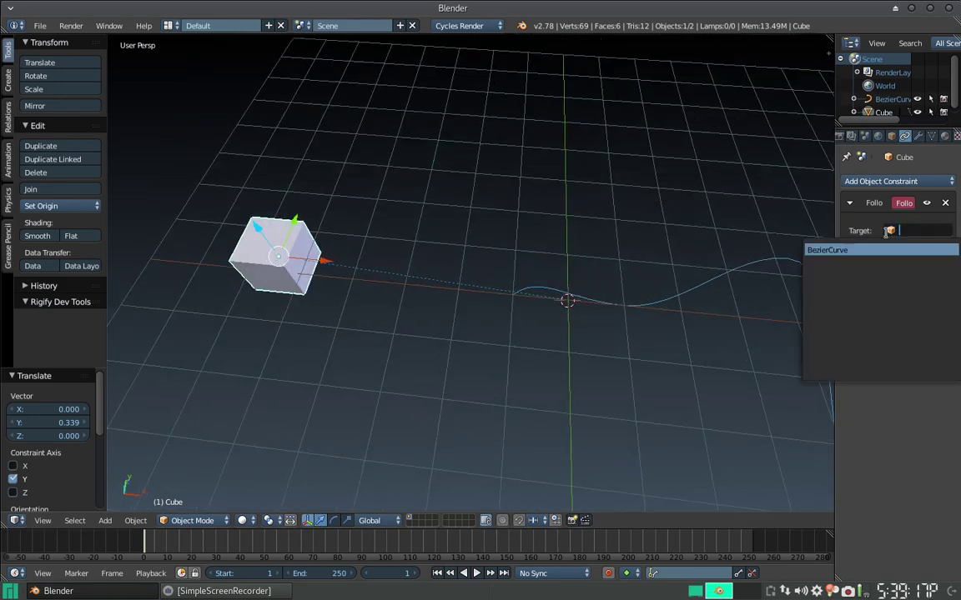
key(Return)
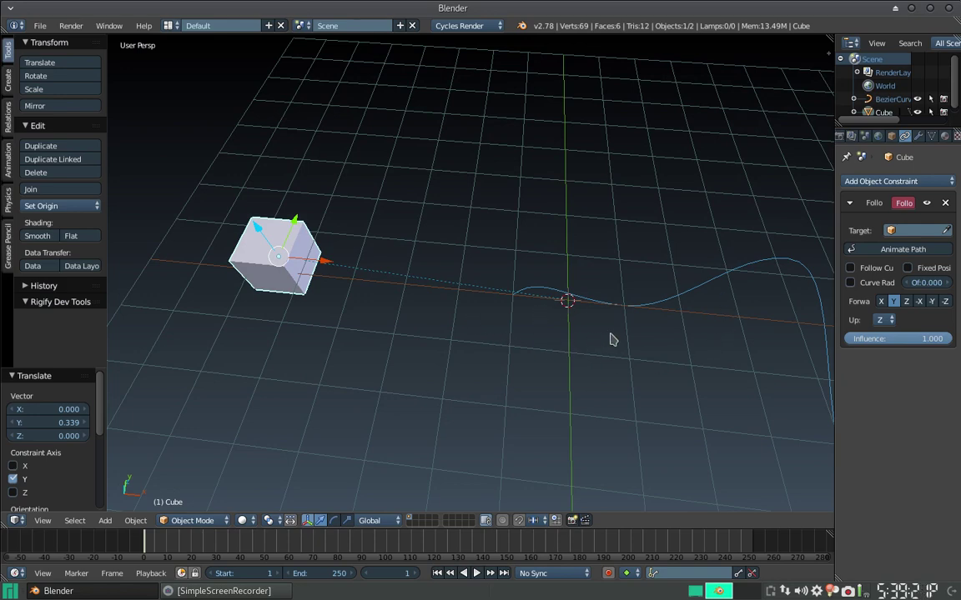
scroll(575, 296, up, 1)
scroll(582, 310, up, 2)
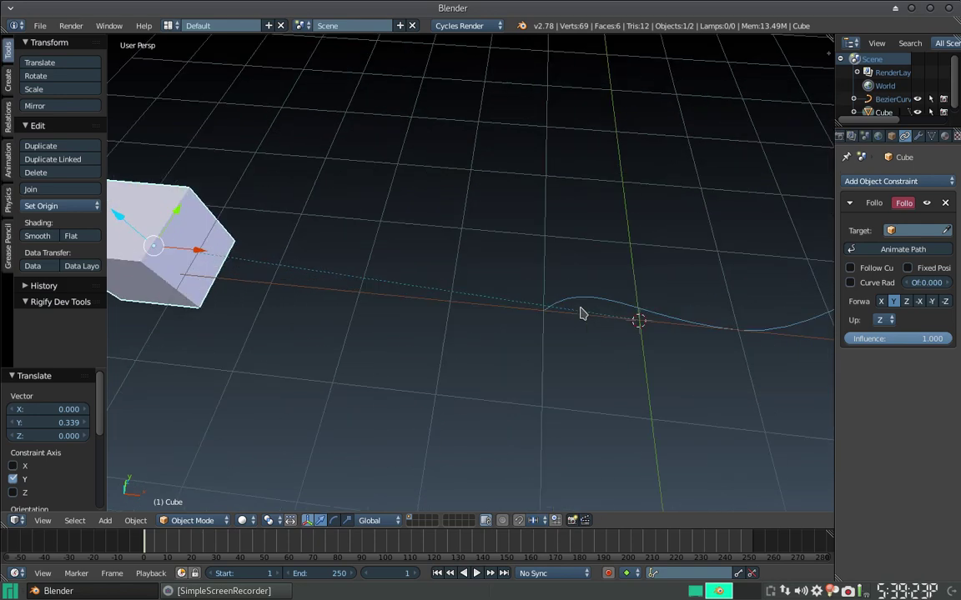
key(KP_8)
key(KP_8)
key(KP_8)
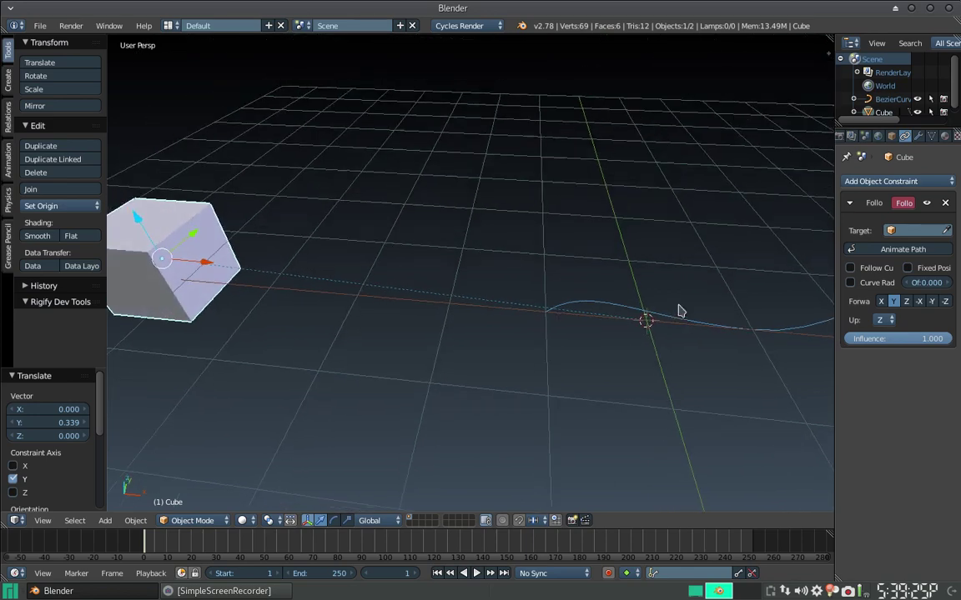
middle_drag(680, 310, 673, 375)
scroll(683, 330, down, 2)
Select the Bezier curve and move it 1.749 along Y.
right_click(654, 320)
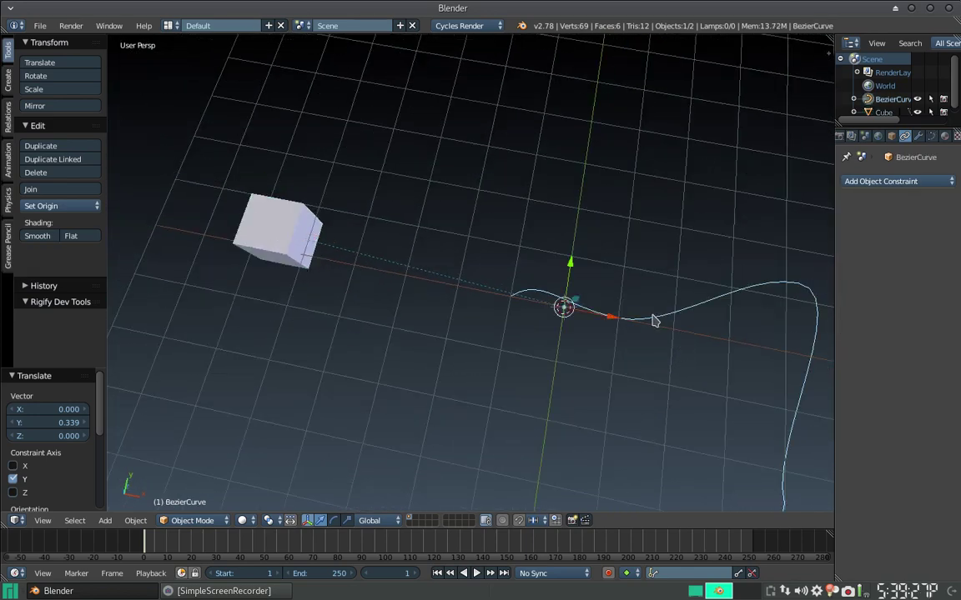
drag(571, 280, 581, 193)
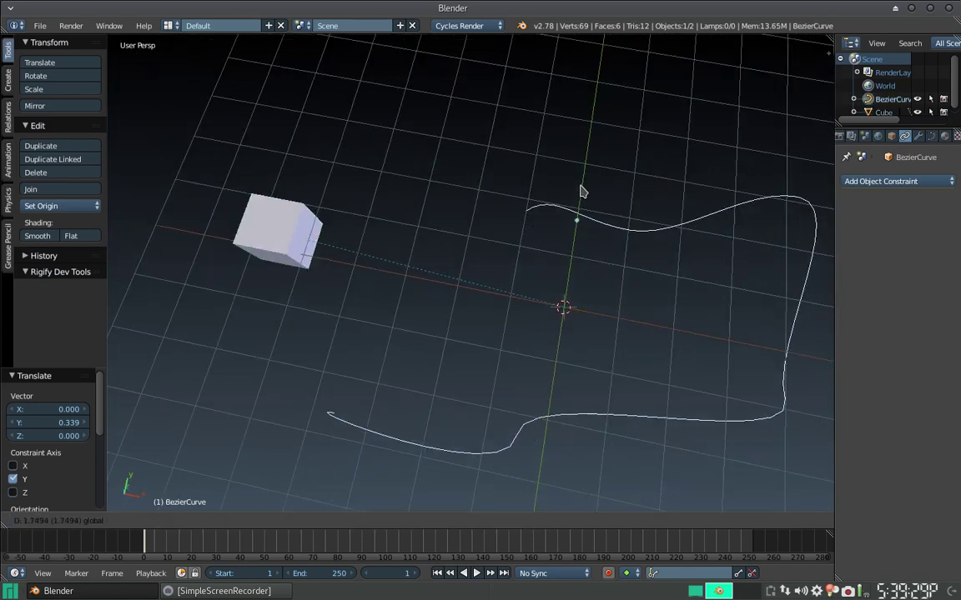
scroll(607, 386, up, 3)
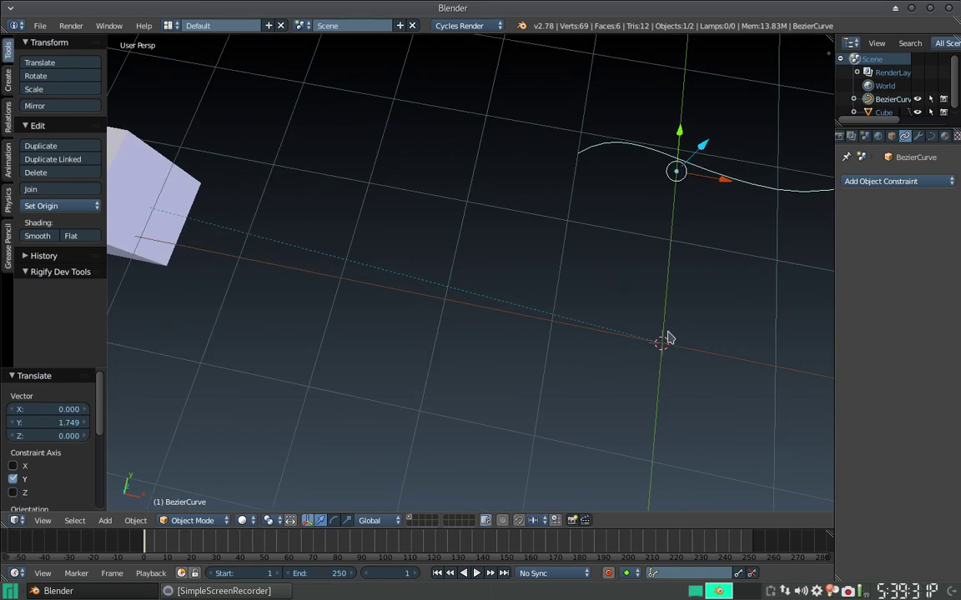
Reselect the cube and set BezierCurve as the Follow Path target with the eyedropper.
right_click(157, 206)
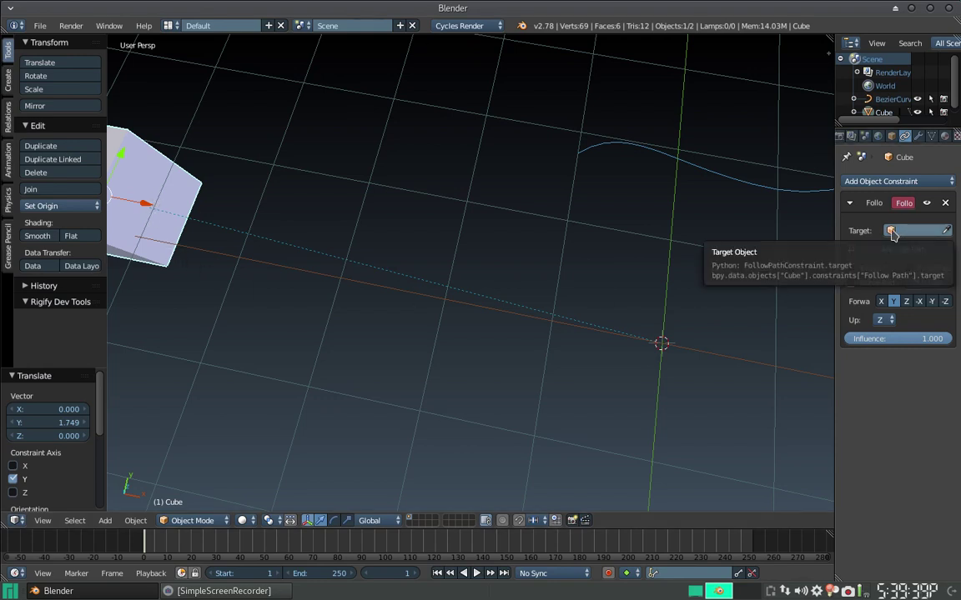
click(891, 233)
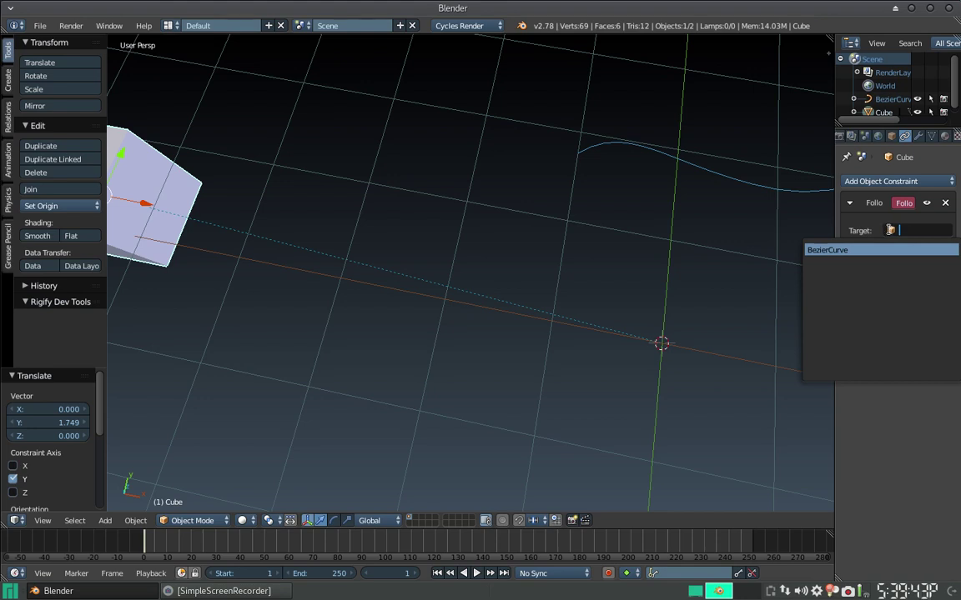
key(Escape)
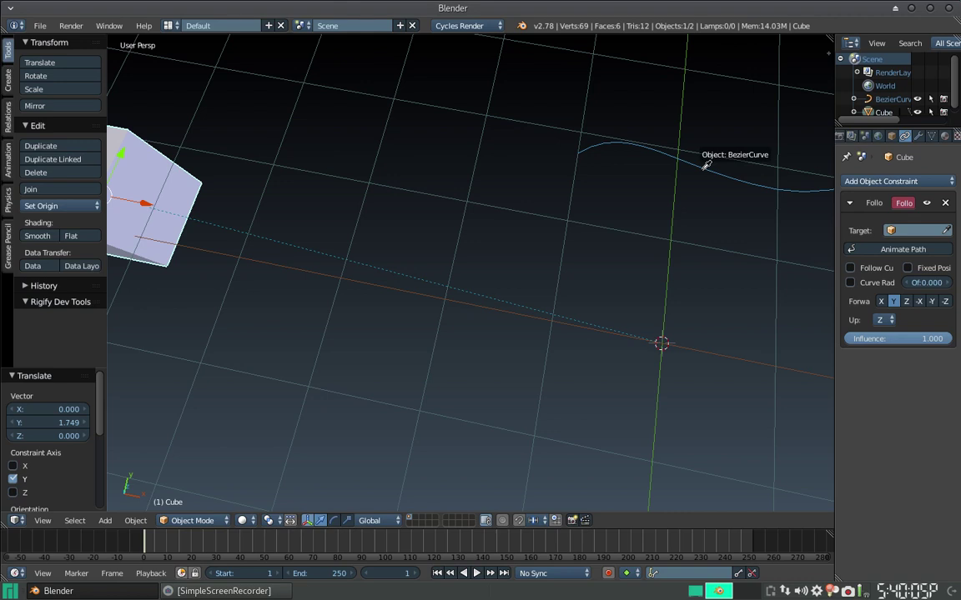
click(704, 165)
scroll(667, 176, down, 3)
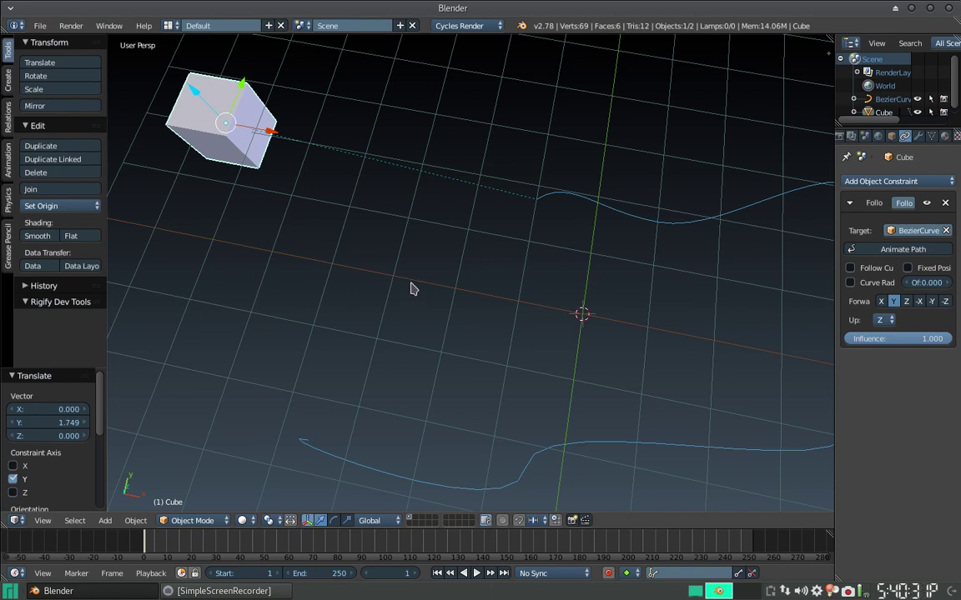
Add the default path animation with Animate Path and play the cube along the curve.
key(alt+a)
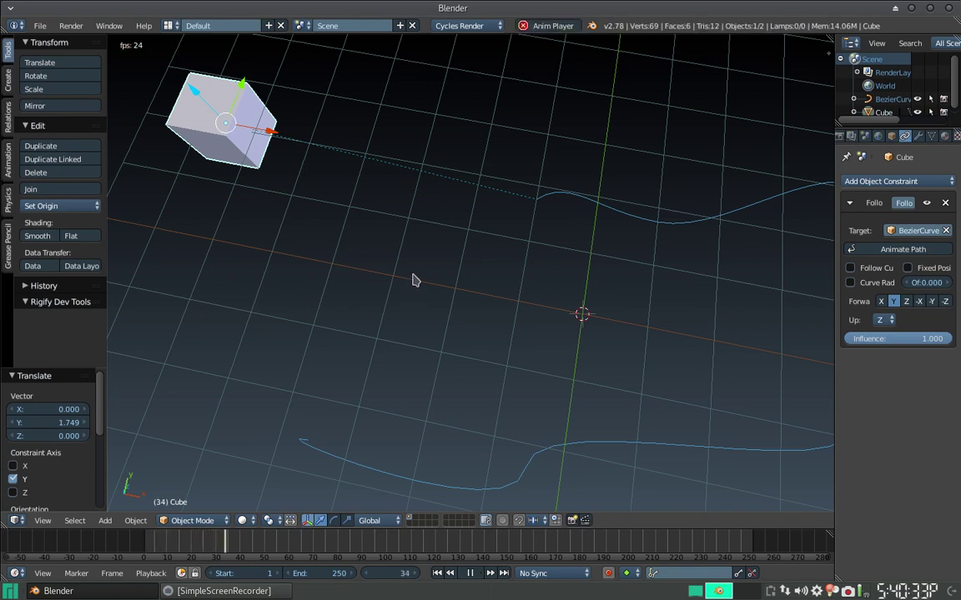
key(Escape)
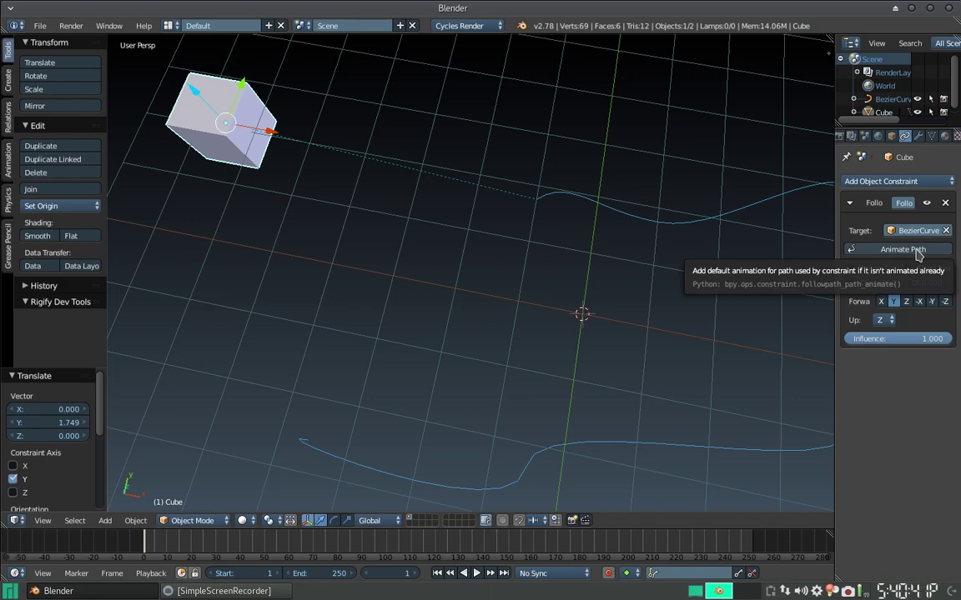
click(917, 252)
key(alt+a)
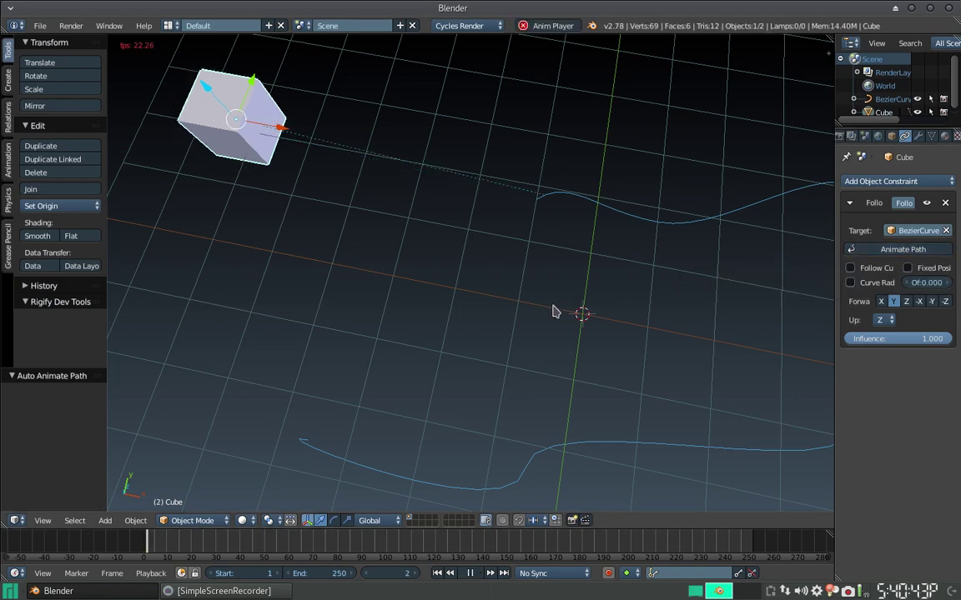
middle_drag(553, 310, 549, 315)
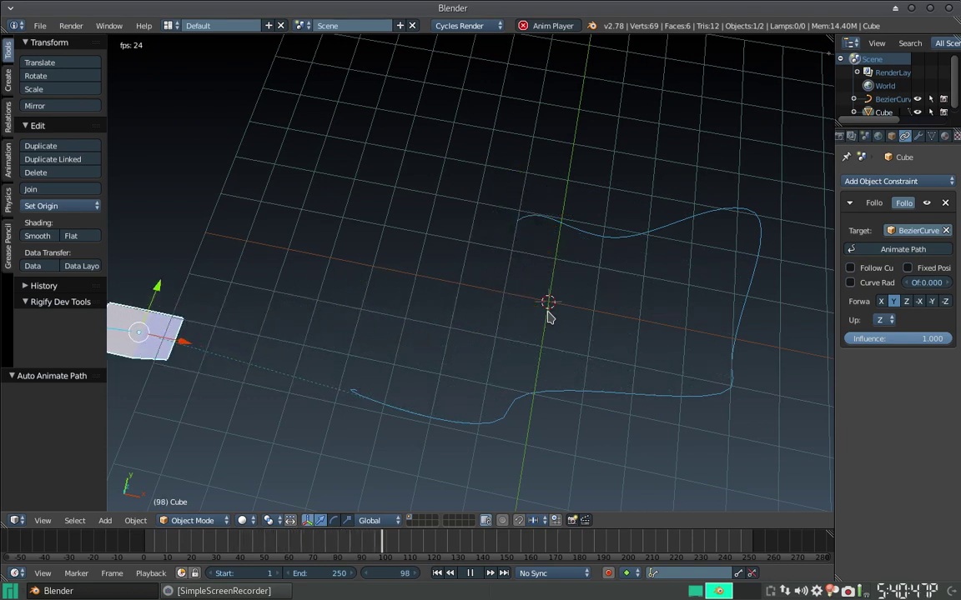
key(Escape)
text(110)
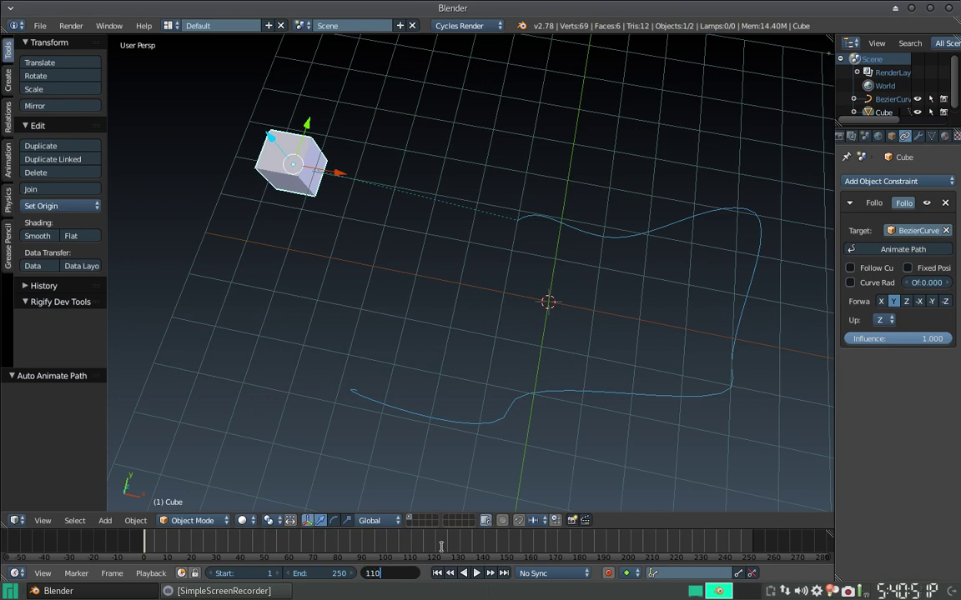
Set the animation's end frame to 110 and play it back.
key(Return)
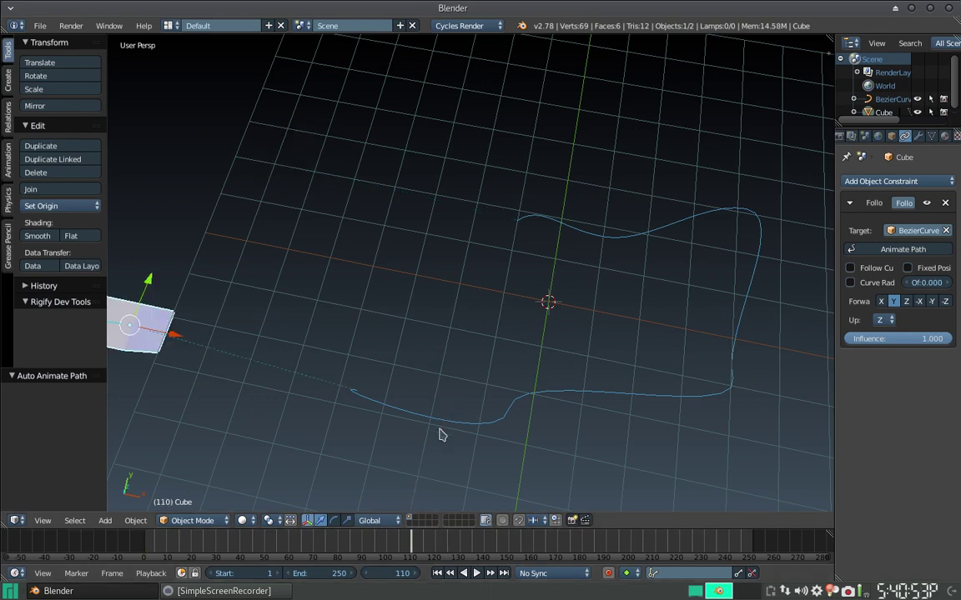
key(shift+Left)
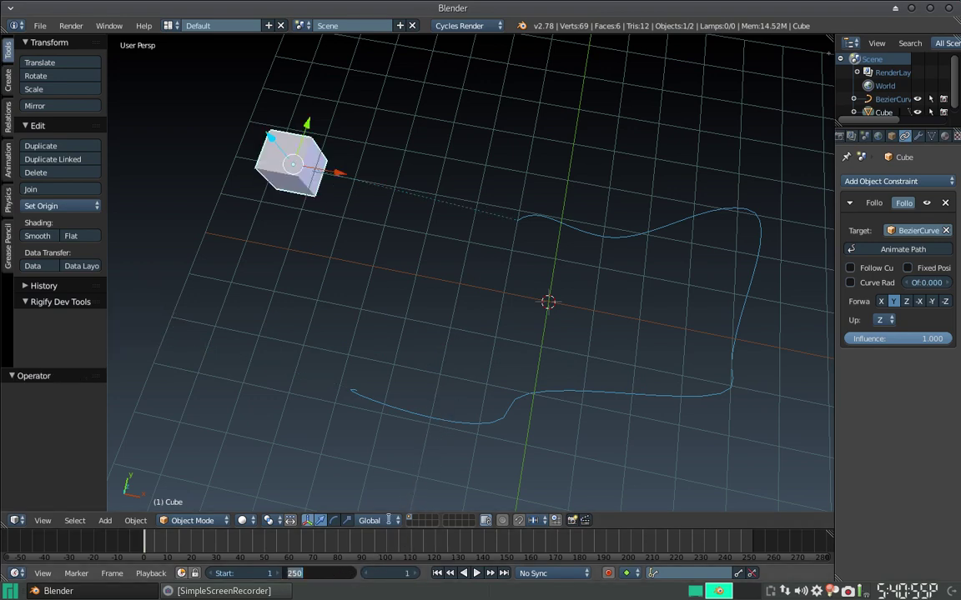
text(110)
key(Return)
key(alt+a)
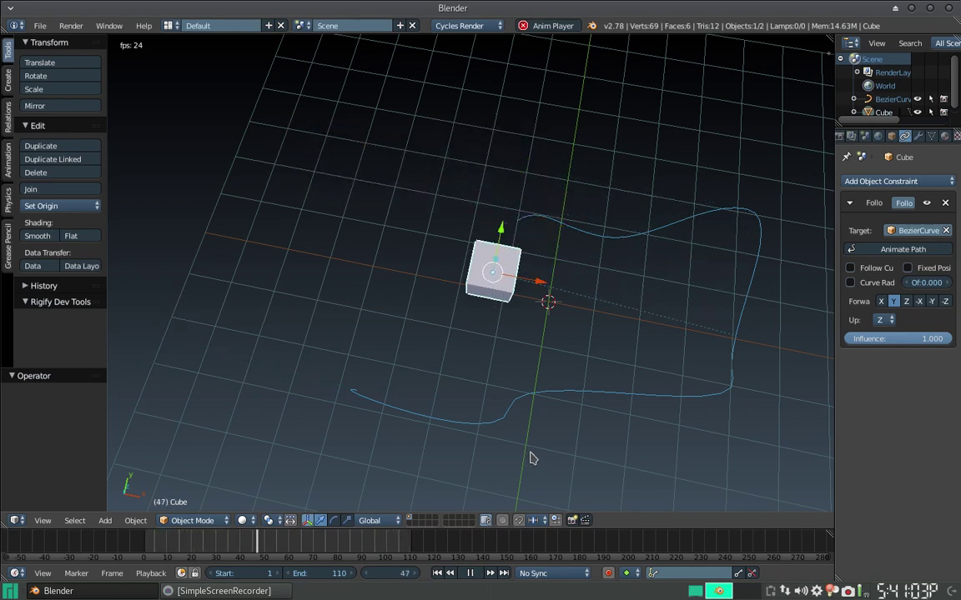
Toggle Follow Curve on, off and back on, leaving it checked.
click(859, 273)
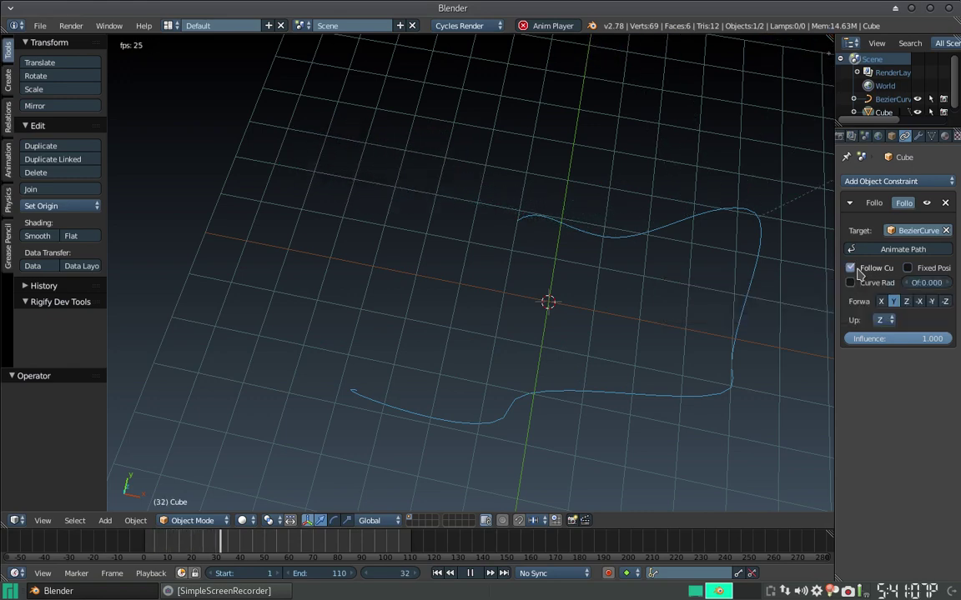
scroll(722, 301, down, 5)
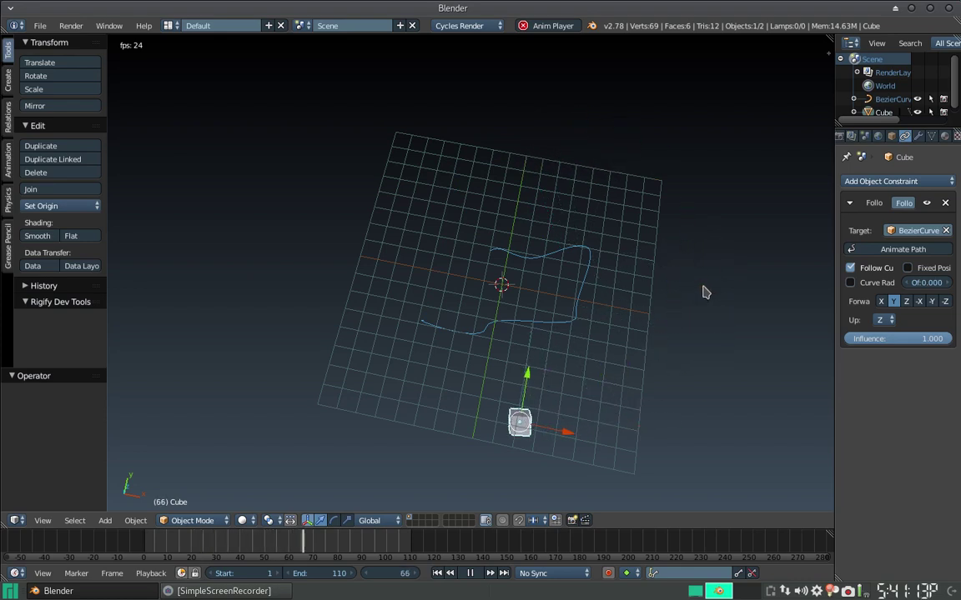
click(867, 274)
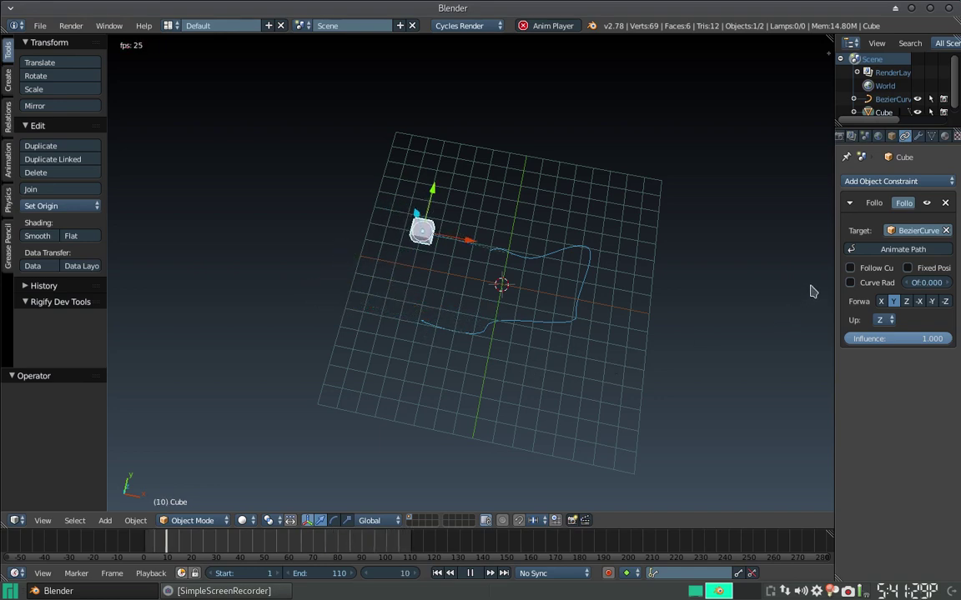
click(859, 271)
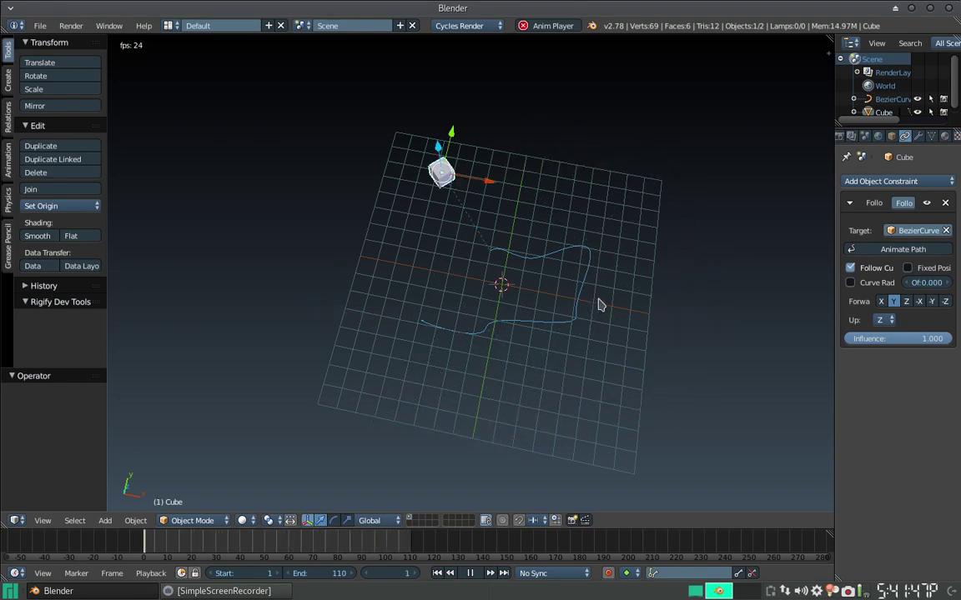
From a side view, raise the curve point near the grid centre 2.612 units along Z.
middle_drag(574, 298, 581, 192)
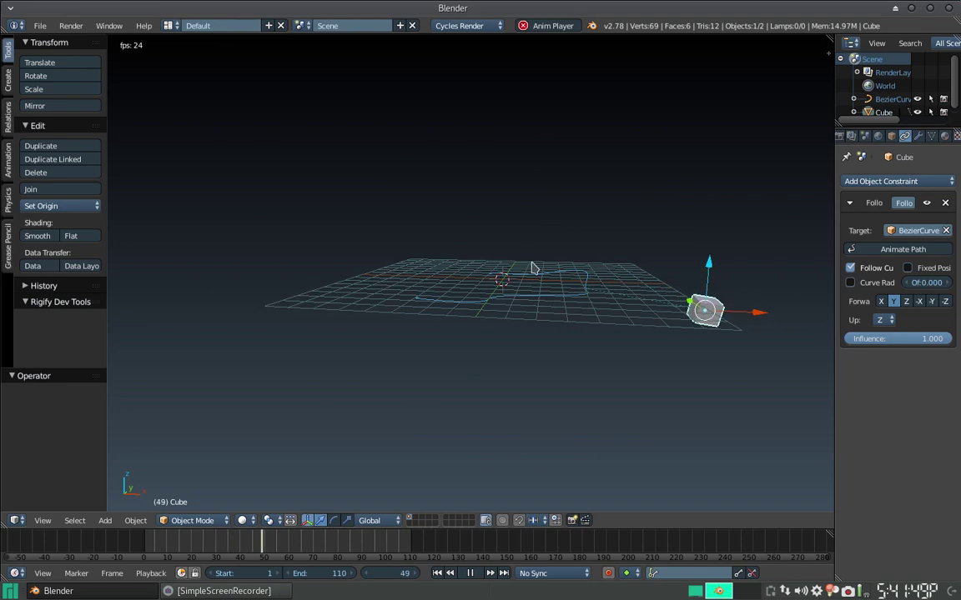
mouse_move(531, 267)
middle_down()
mouse_move(536, 241)
mouse_move(536, 253)
middle_up()
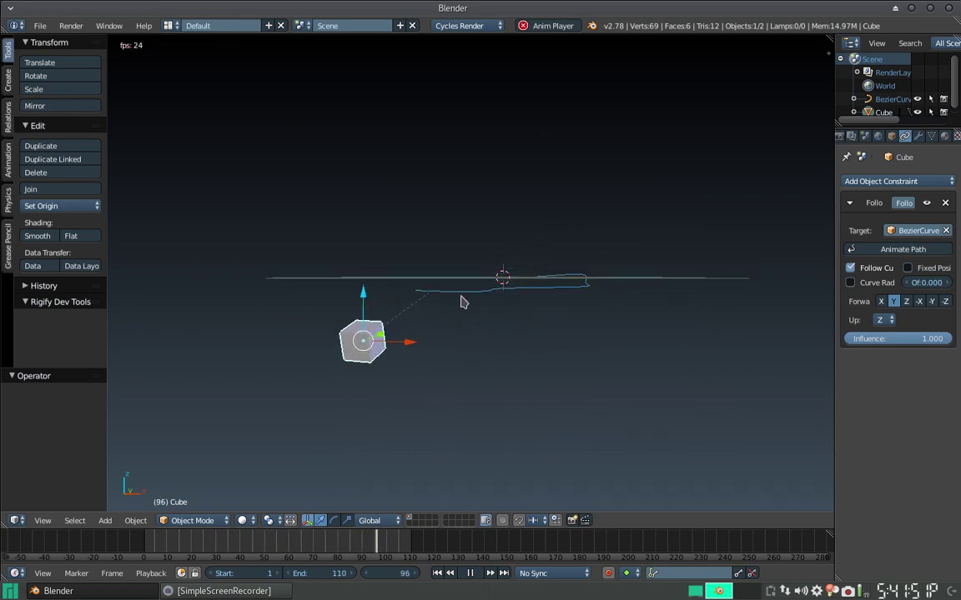
right_click(520, 297)
key(Tab)
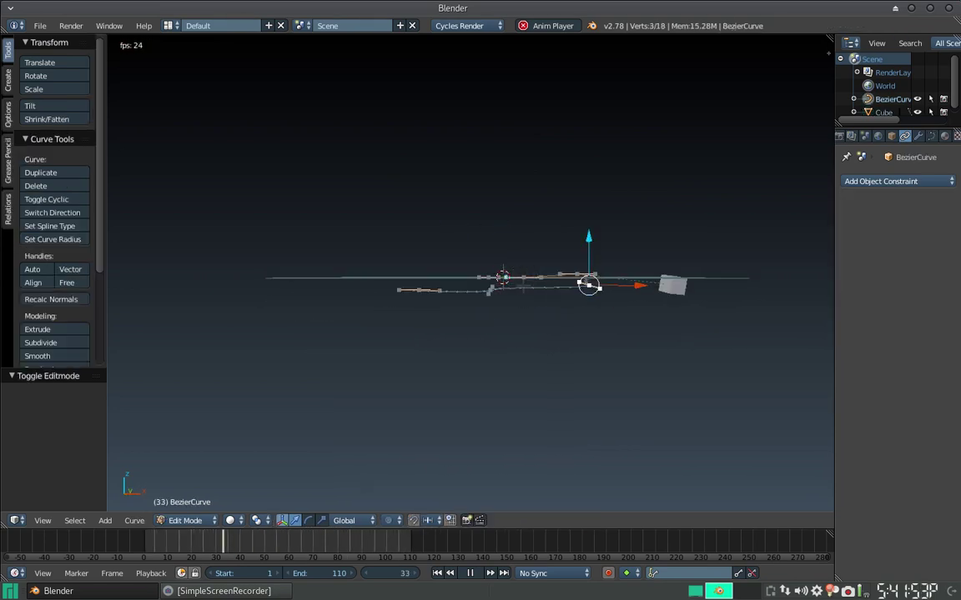
right_click(489, 291)
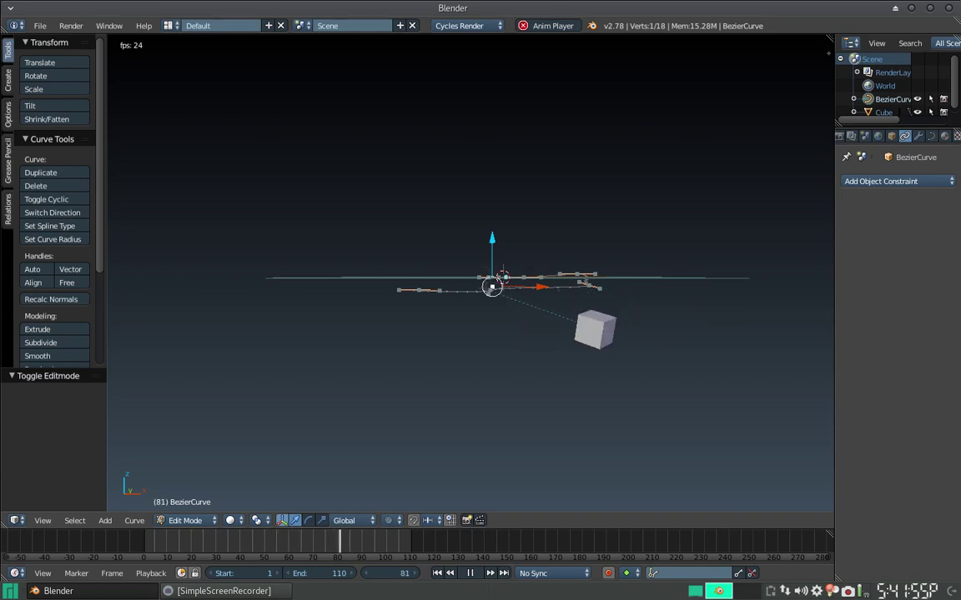
right_click(490, 290)
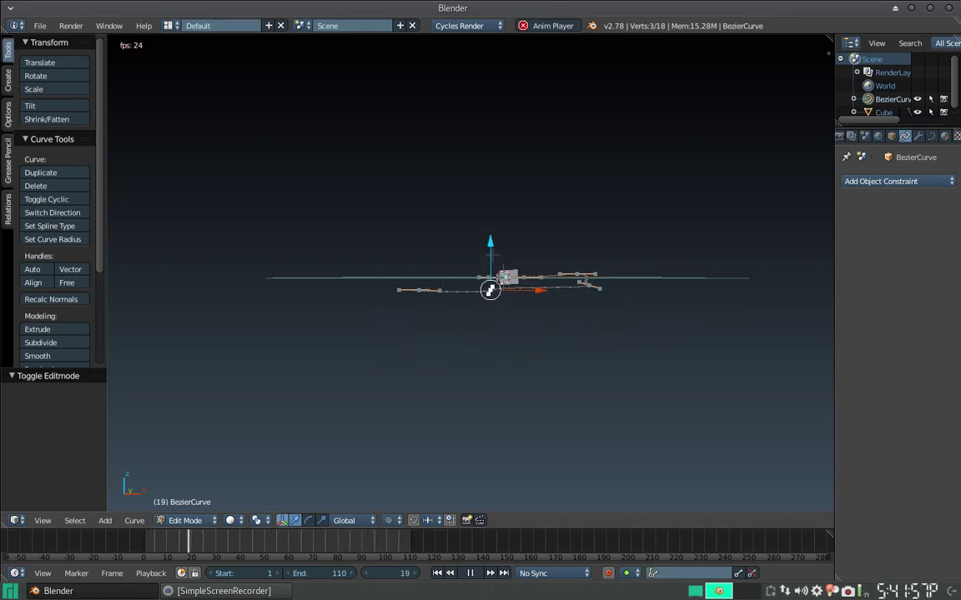
key(g)
key(z)
click(241, 476)
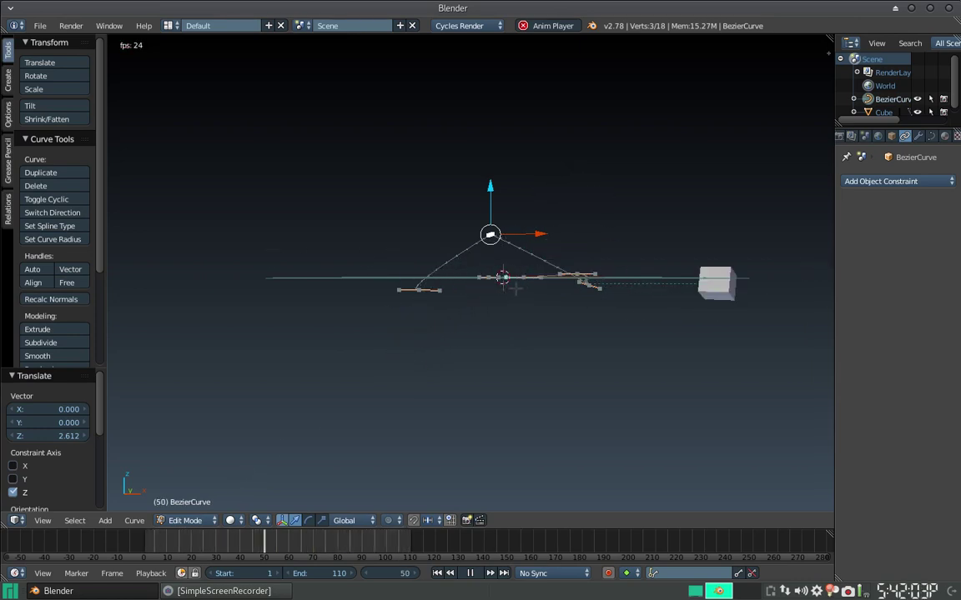
key(Tab)
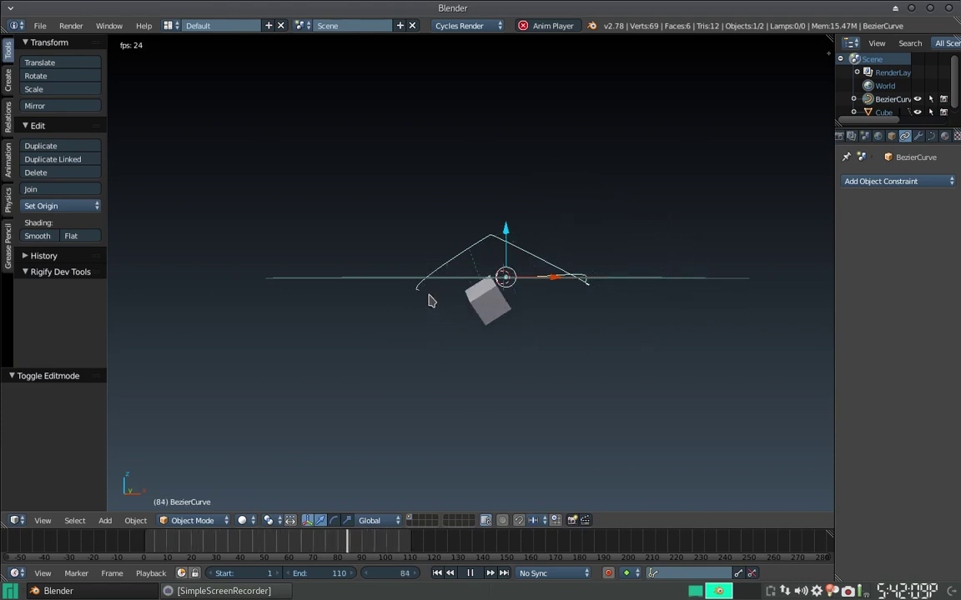
Select the cube and toggle Follow Curve on and off, leaving it unchecked.
right_click(421, 342)
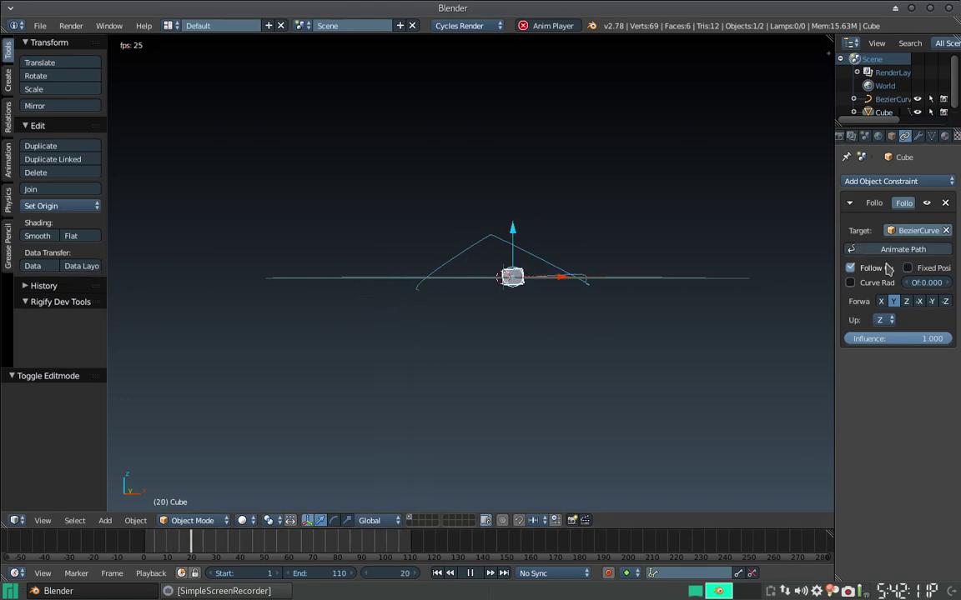
click(849, 268)
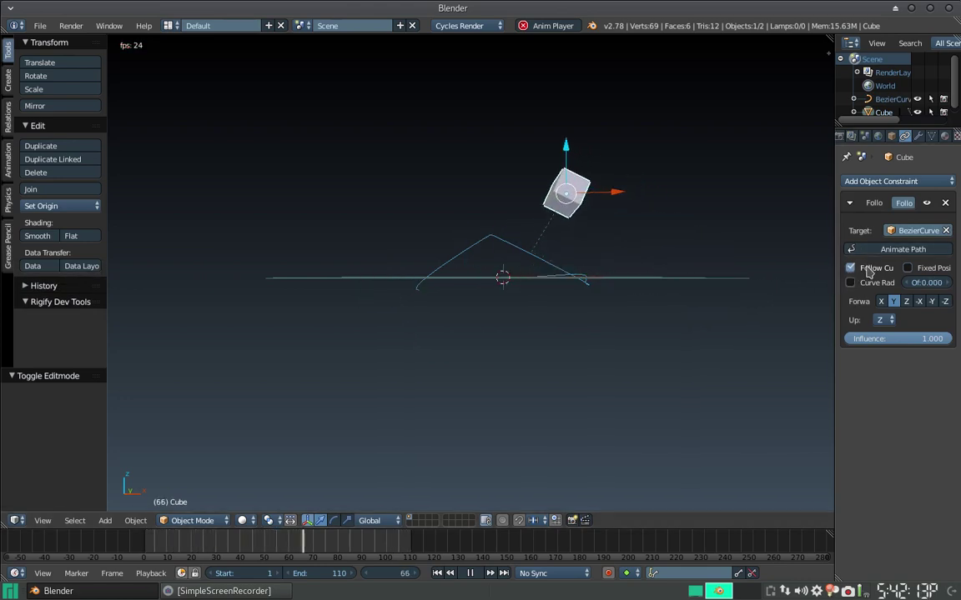
click(867, 269)
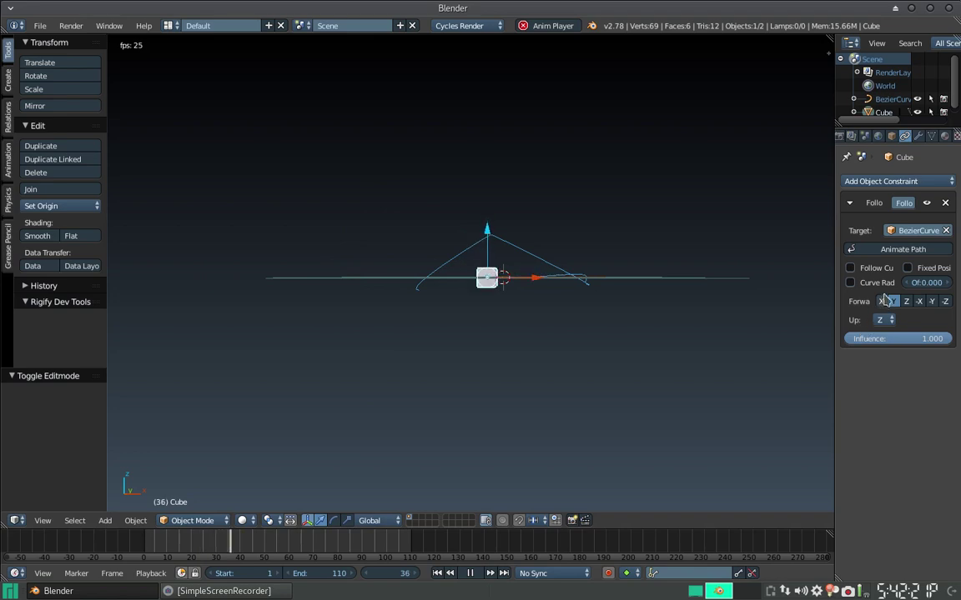
click(868, 271)
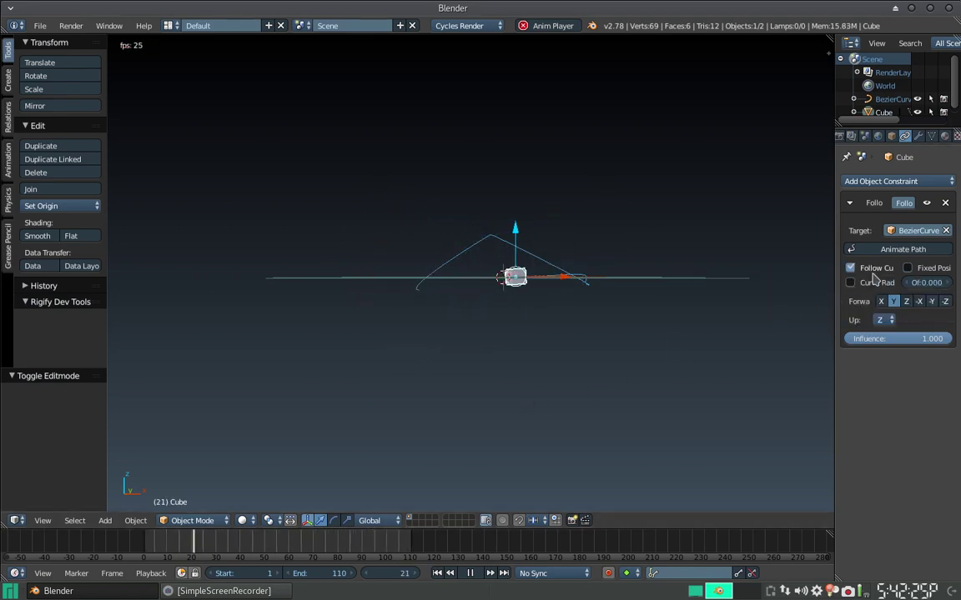
click(849, 268)
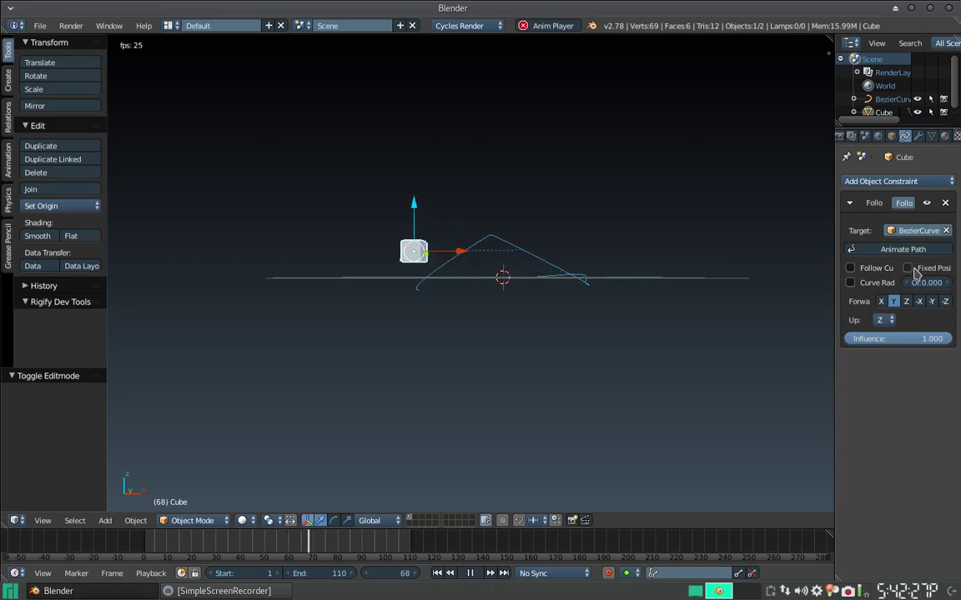
Try Fixed Position and Curve Radius, switching each on then off again.
click(909, 270)
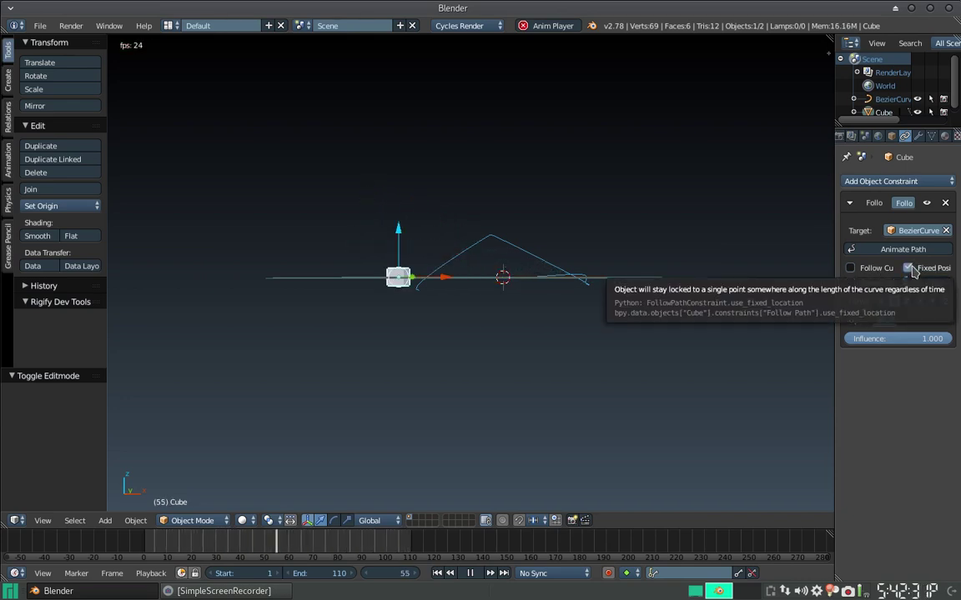
click(908, 268)
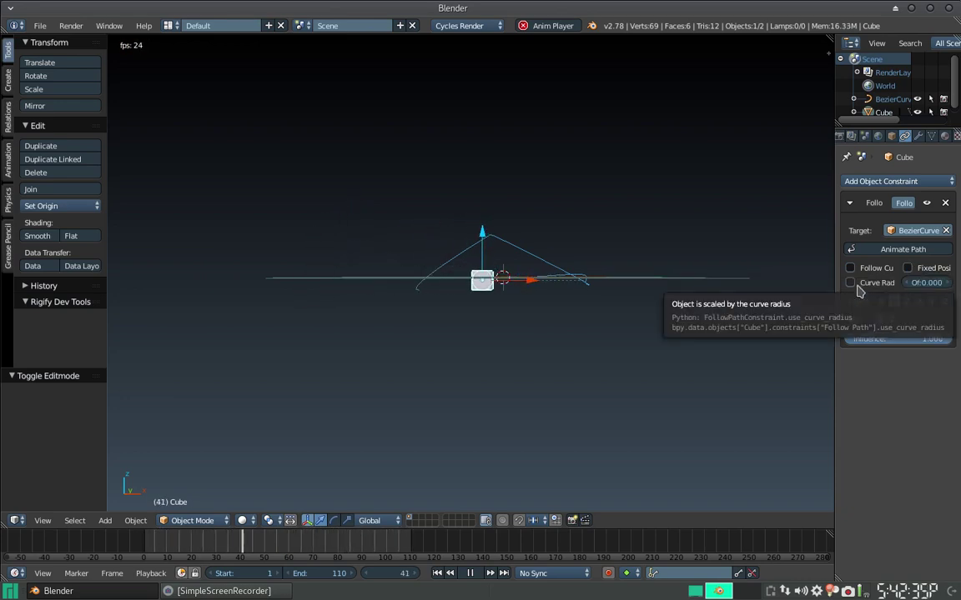
click(850, 284)
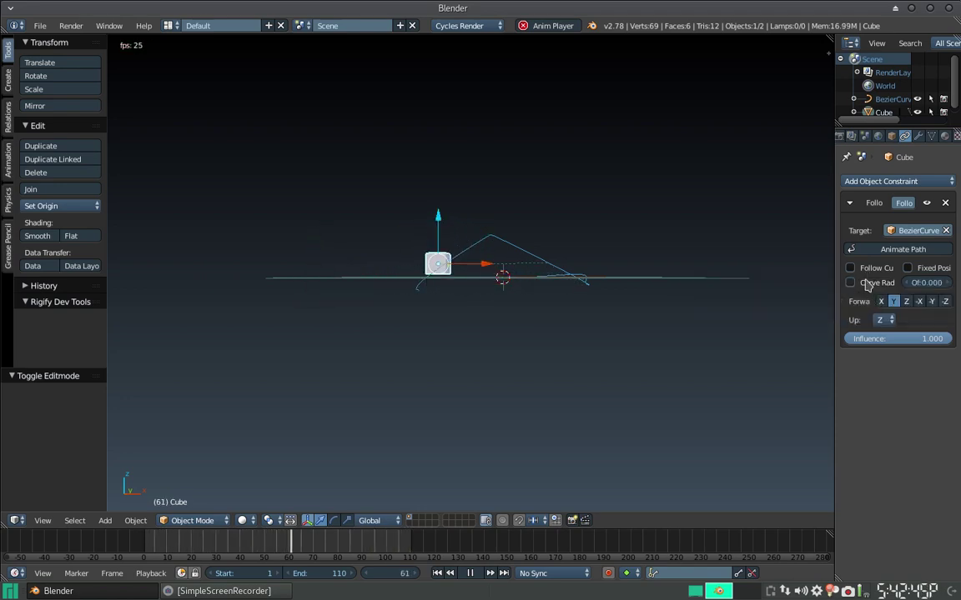
click(867, 283)
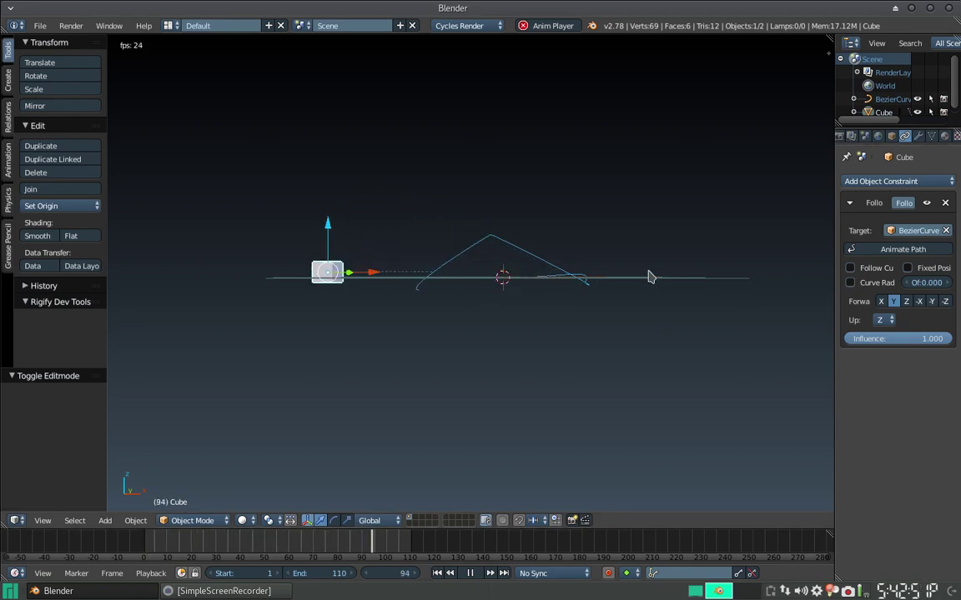
Re-enable Follow Curve and try forward axes X, Z, -X, -Y, -Z, settling on X.
click(870, 269)
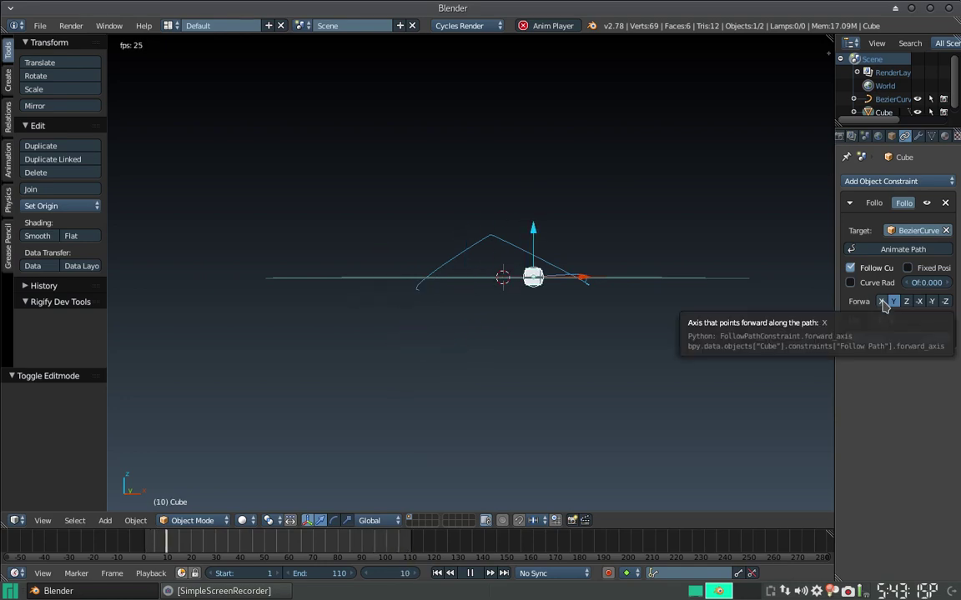
click(882, 302)
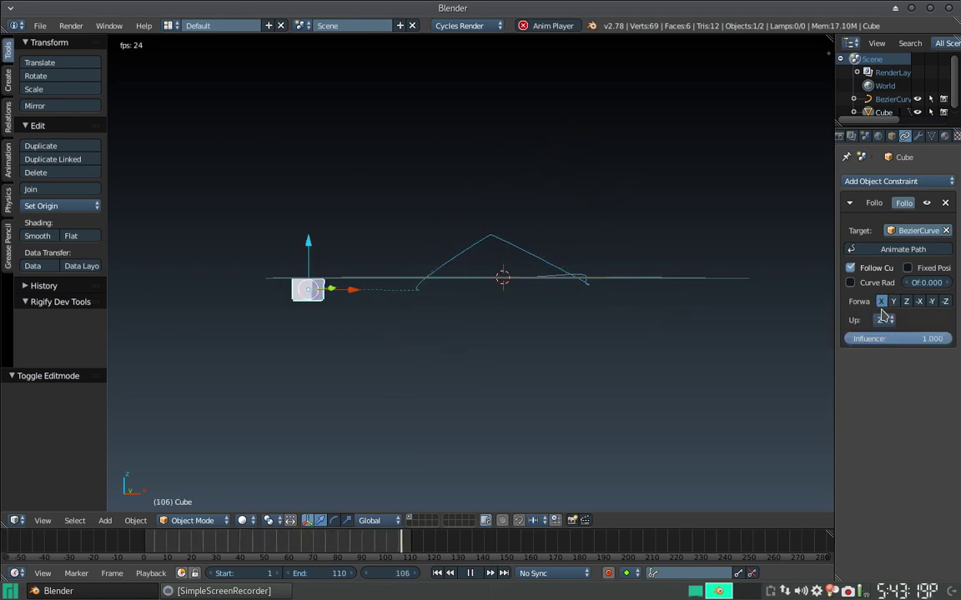
click(907, 303)
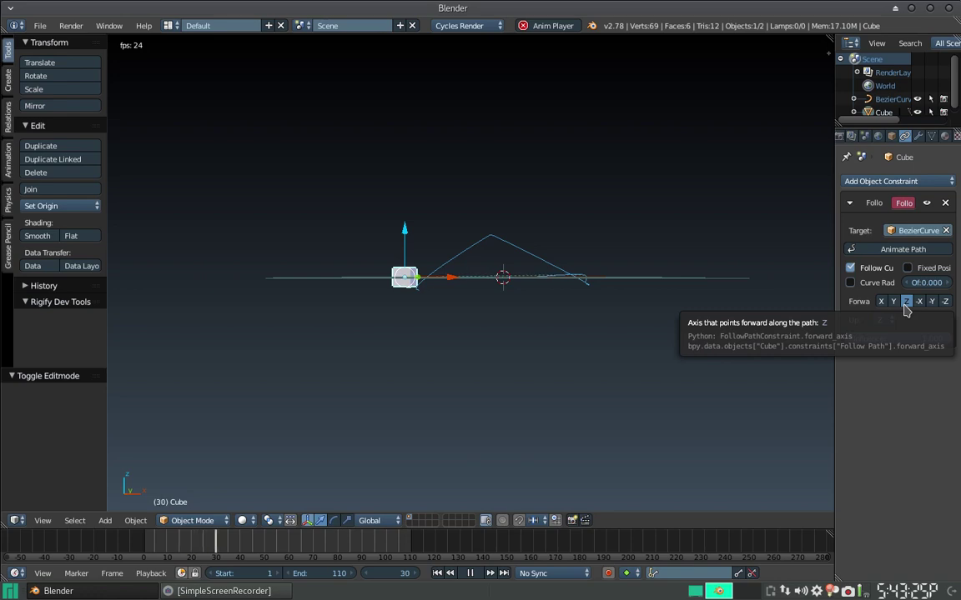
click(919, 302)
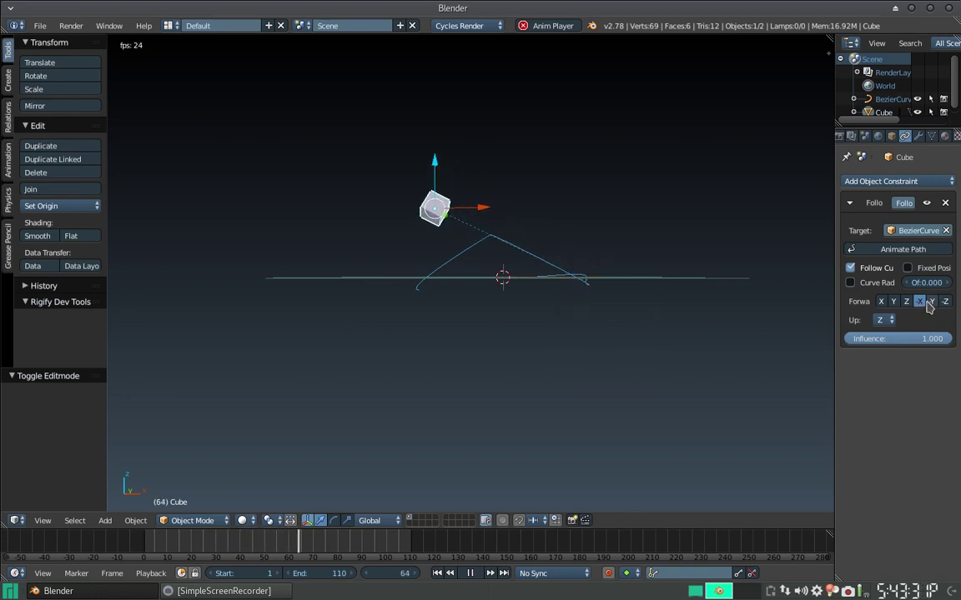
click(931, 302)
click(945, 301)
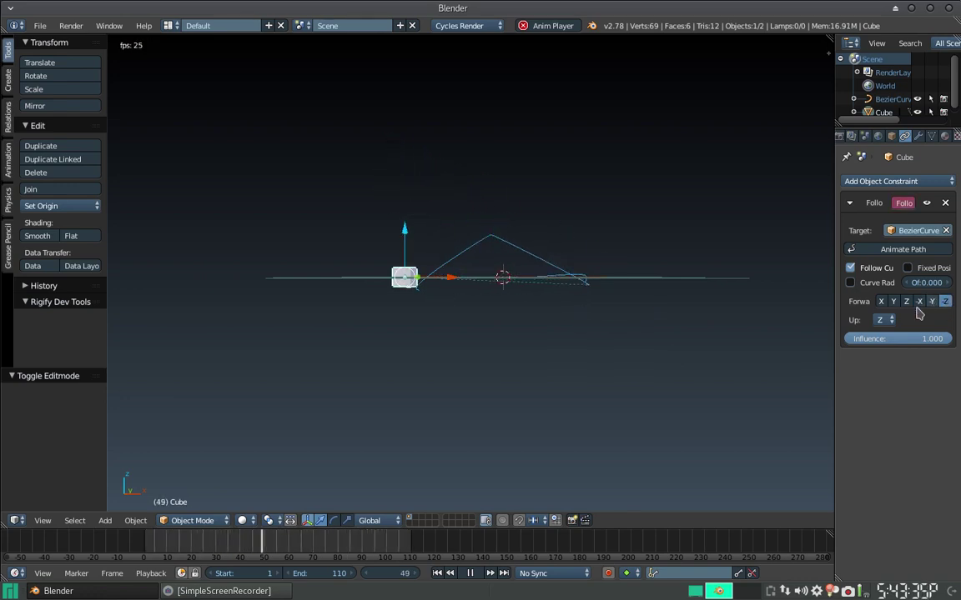
click(880, 302)
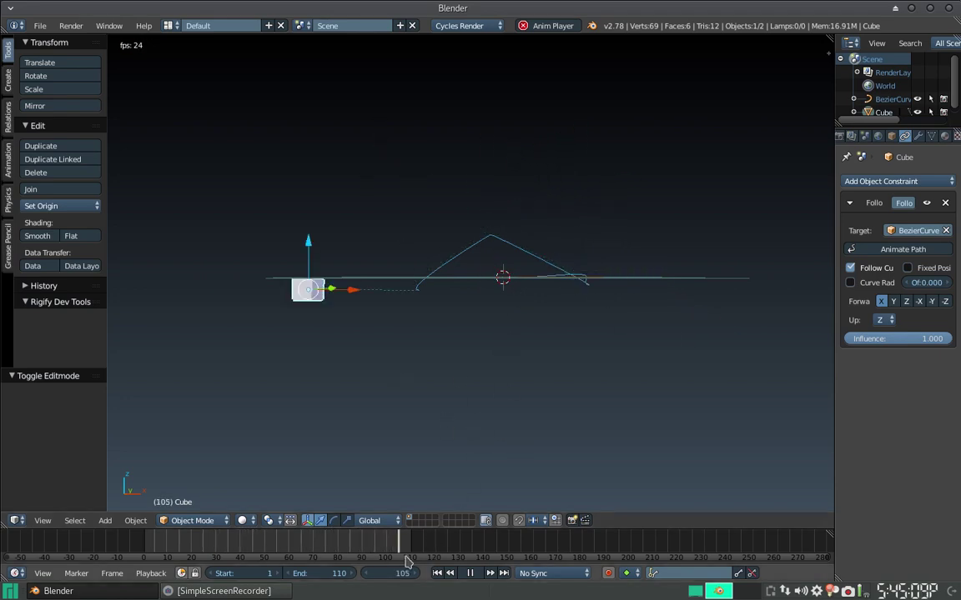
Restore the SimpleScreenRecorder window from the taskbar.
click(241, 594)
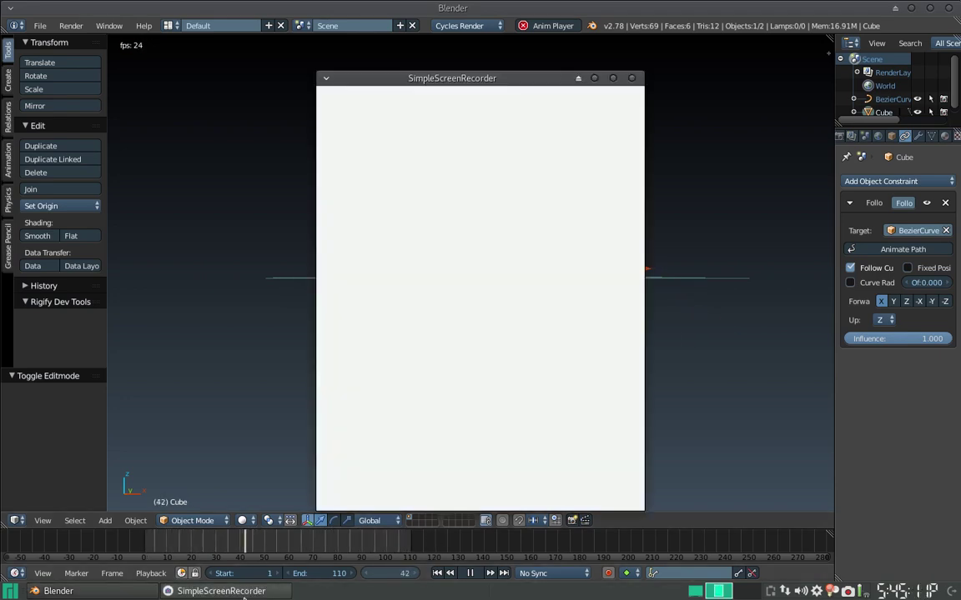